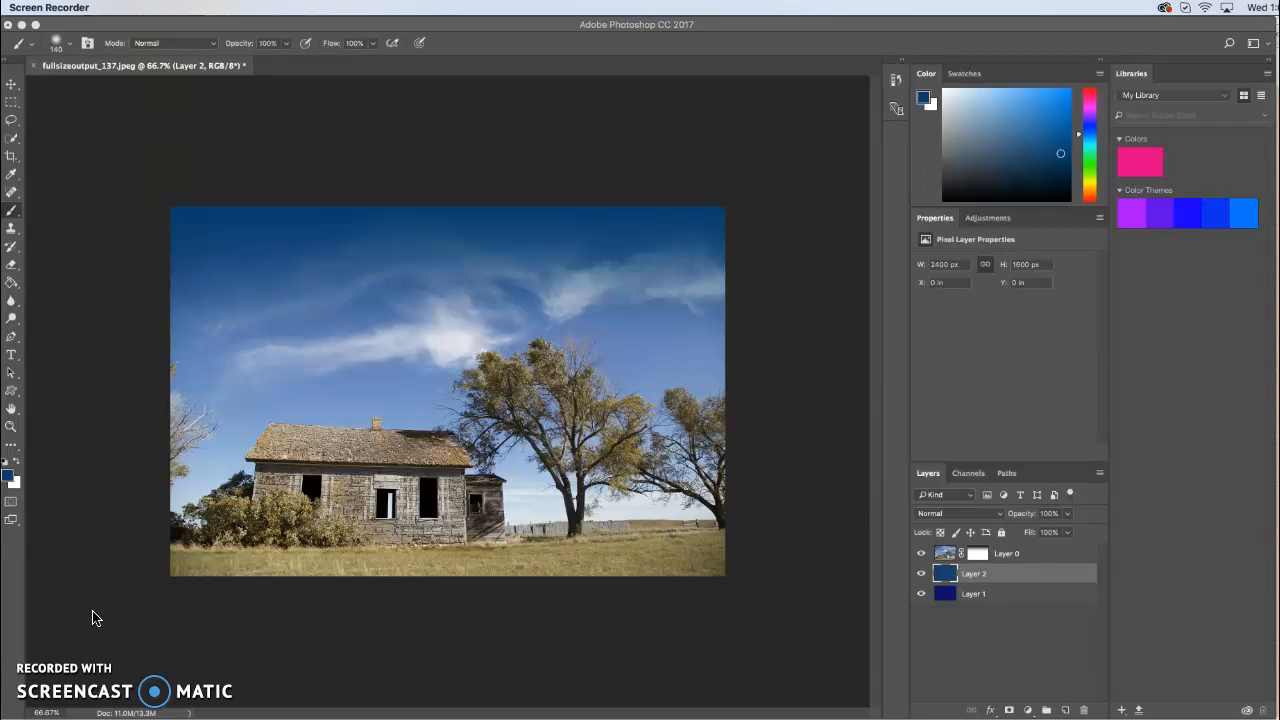
# Open the photo IMG_20171019_145518257.jpg from the Downloads folder
pyautogui.click(94, 26)
pyautogui.click(97, 9)
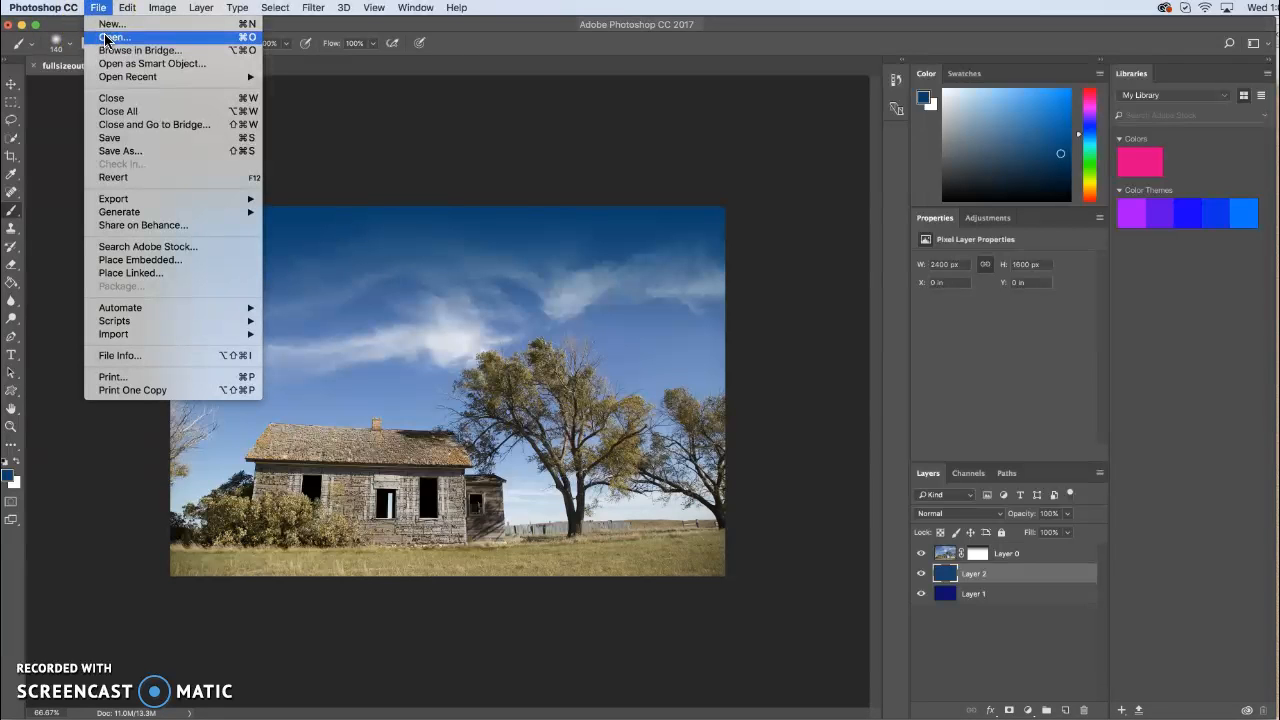
pyautogui.click(106, 38)
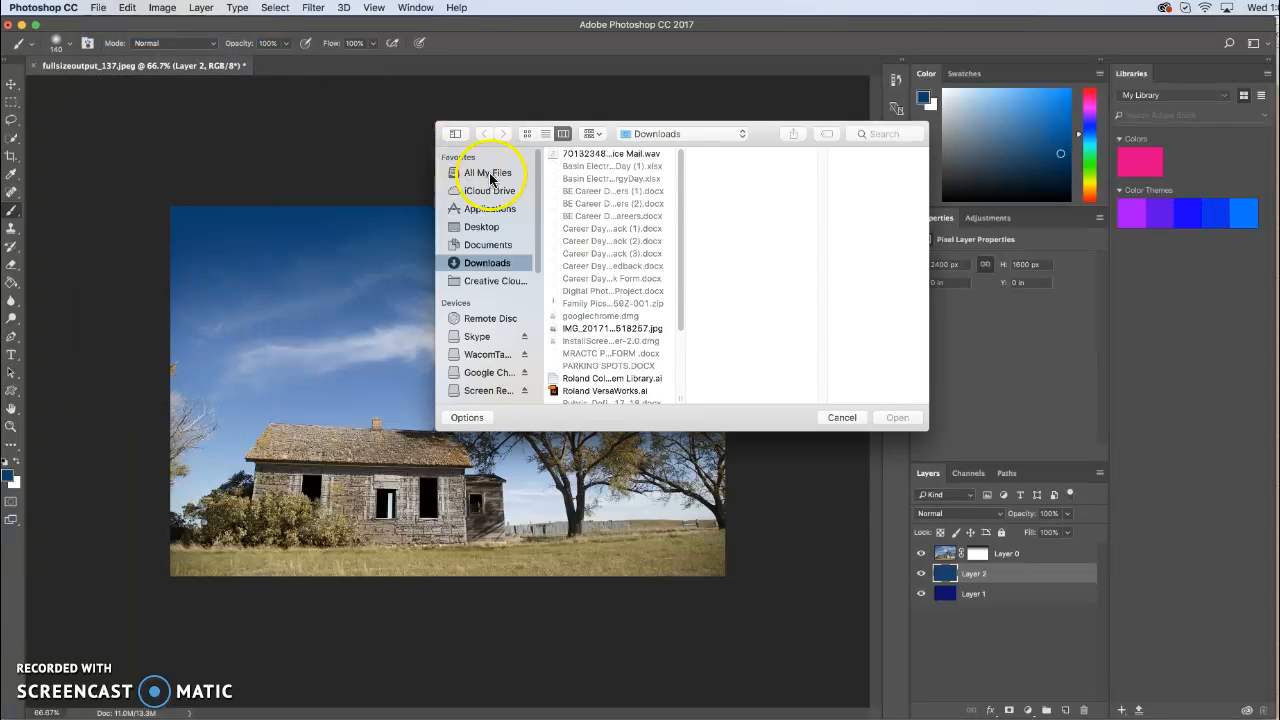
pyautogui.click(593, 326)
pyautogui.click(895, 418)
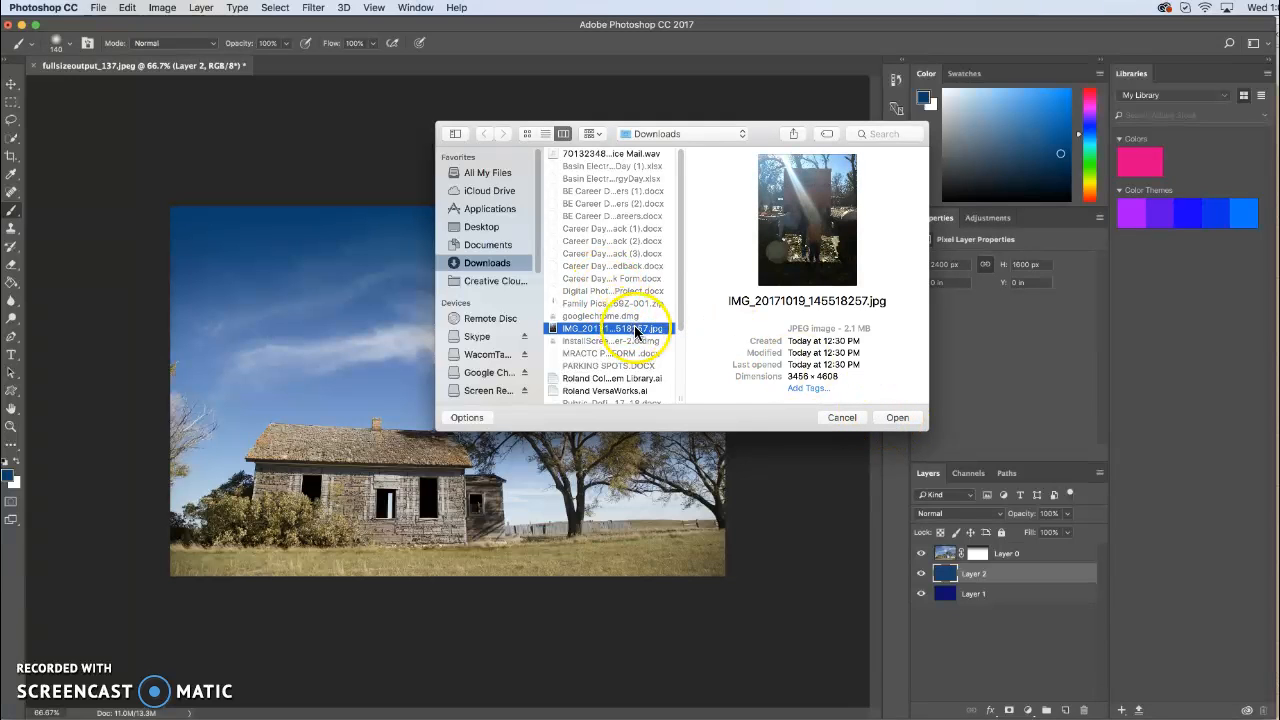
pyautogui.click(893, 417)
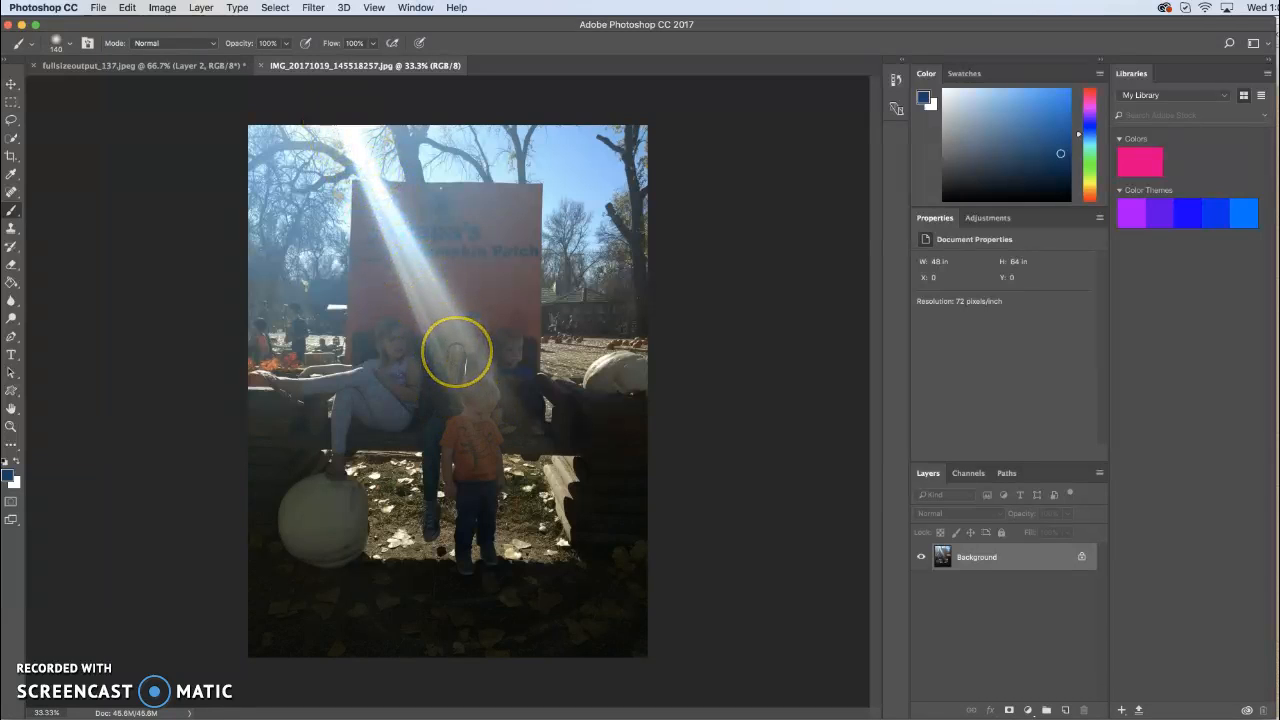
pyautogui.moveTo(456, 350)
pyautogui.mouseDown()
pyautogui.moveTo(480, 406)
pyautogui.moveTo(475, 535)
pyautogui.moveTo(472, 429)
pyautogui.mouseUp()
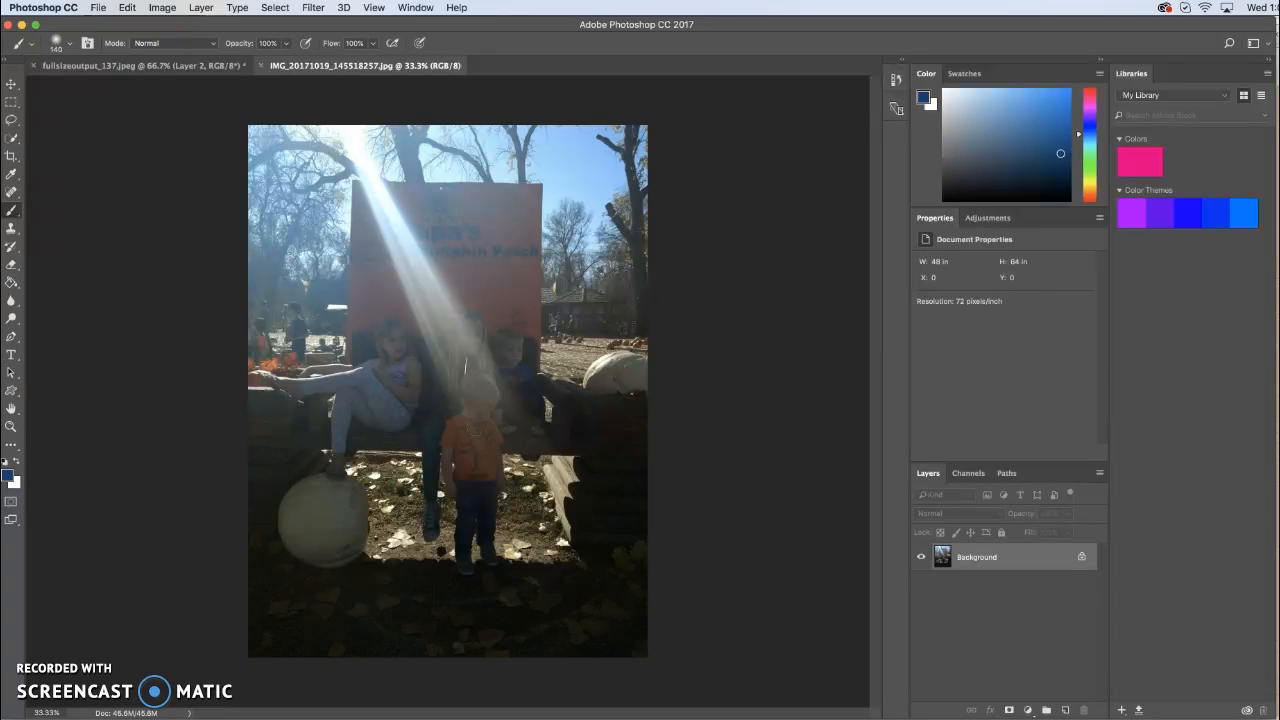
# Try a tight crop around the child in the orange shirt, keeping the original aspect ratio
pyautogui.click(13, 157)
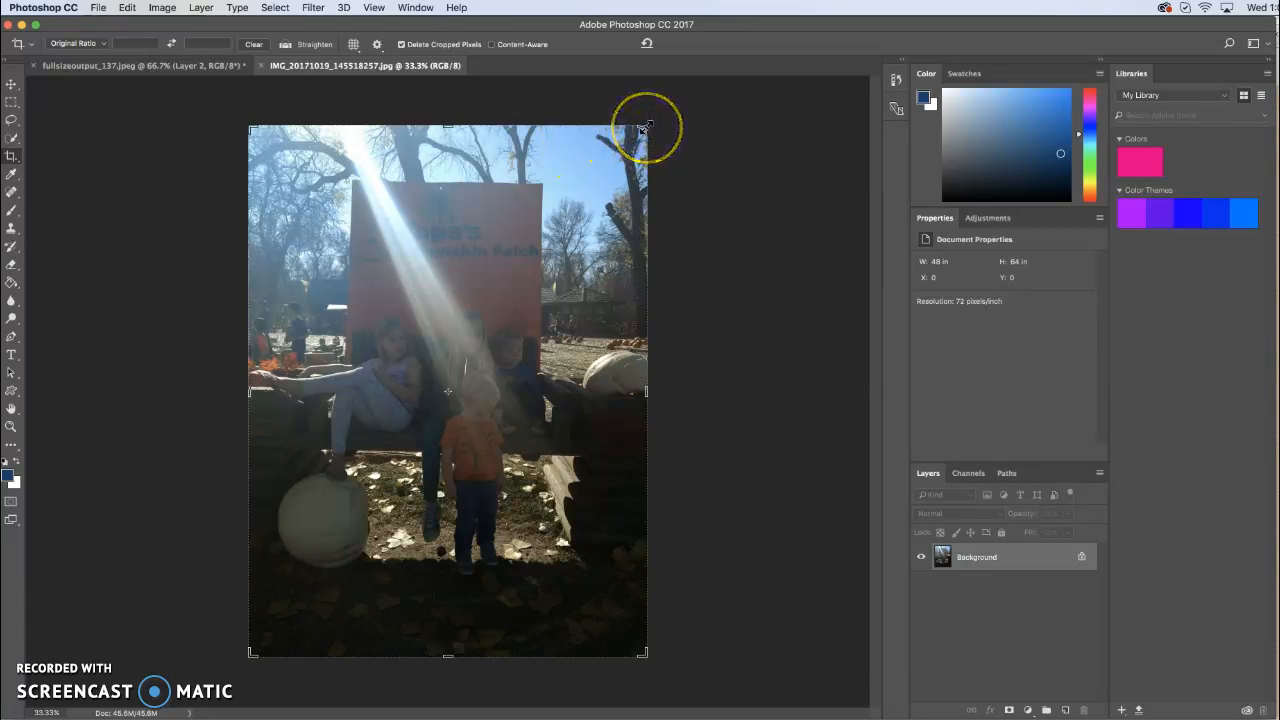
pyautogui.moveTo(643, 127); pyautogui.dragTo(594, 191)
pyautogui.moveTo(511, 373); pyautogui.dragTo(466, 422)
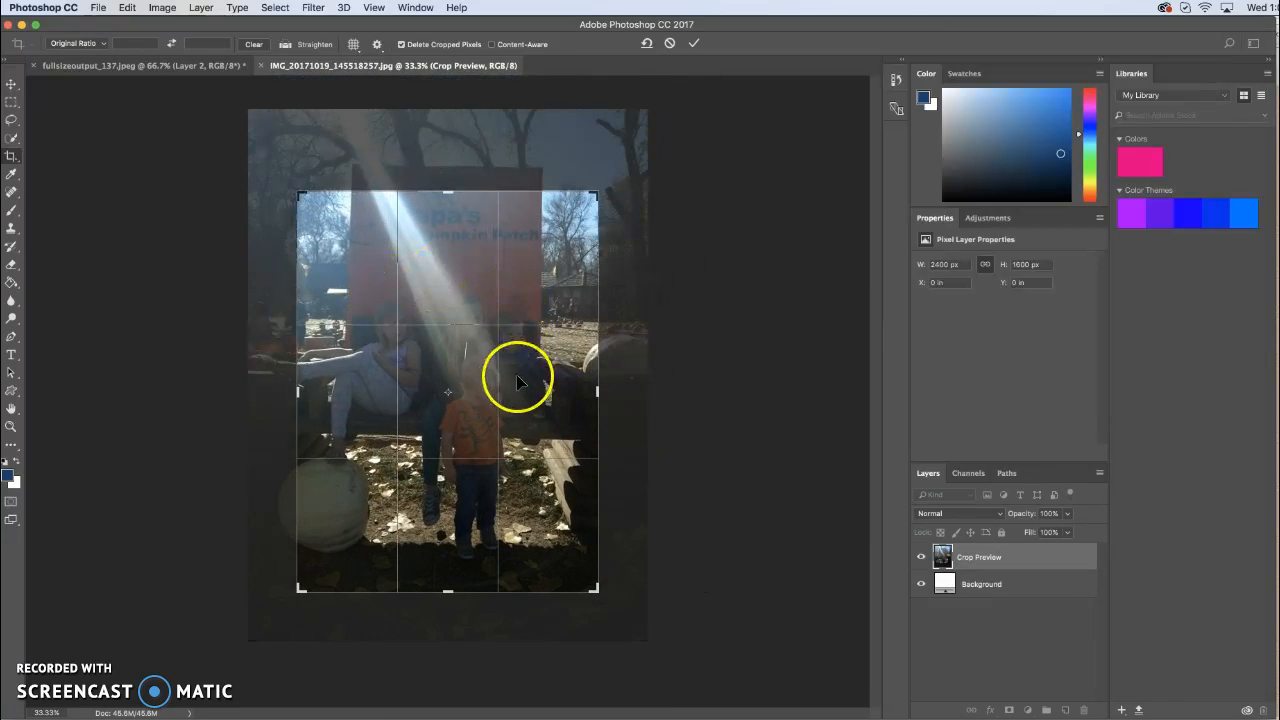
pyautogui.moveTo(491, 371); pyautogui.dragTo(479, 342)
pyautogui.moveTo(297, 192); pyautogui.dragTo(353, 243)
pyautogui.moveTo(432, 352); pyautogui.dragTo(471, 394)
pyautogui.moveTo(346, 251)
pyautogui.mouseDown()
pyautogui.moveTo(360, 267)
pyautogui.moveTo(280, 258)
pyautogui.moveTo(361, 267)
pyautogui.mouseUp()
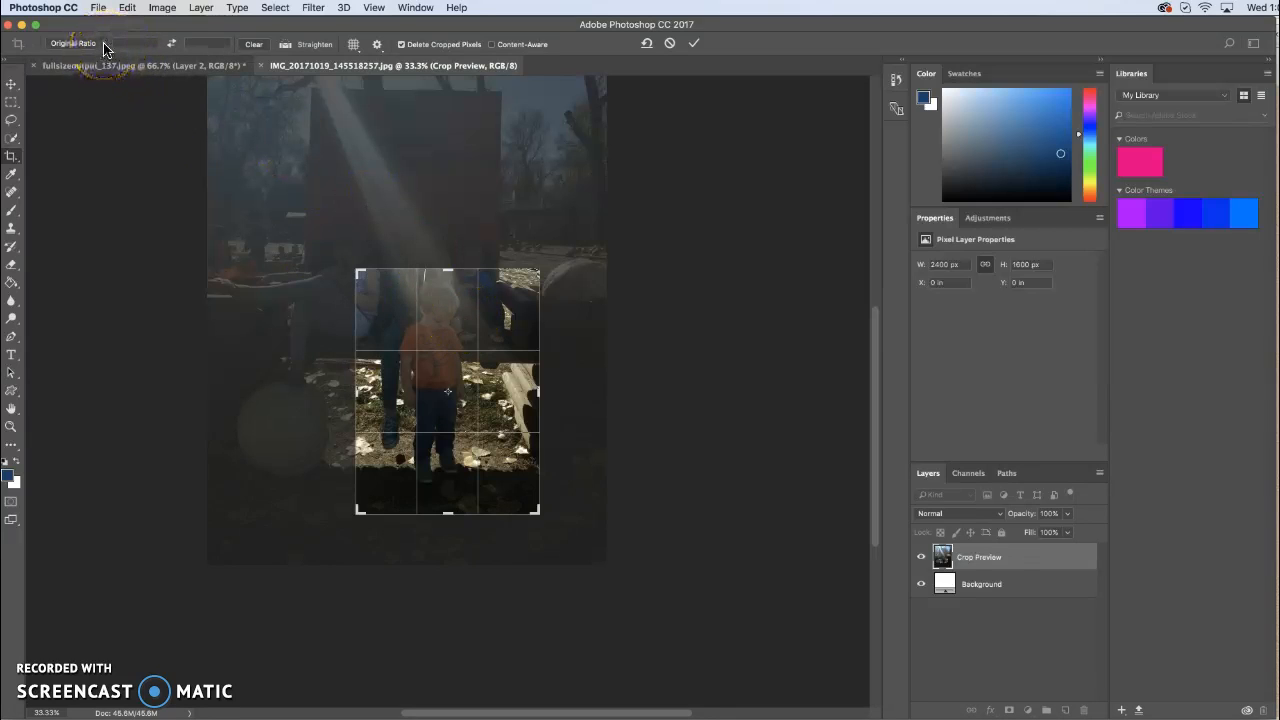
pyautogui.click(105, 47)
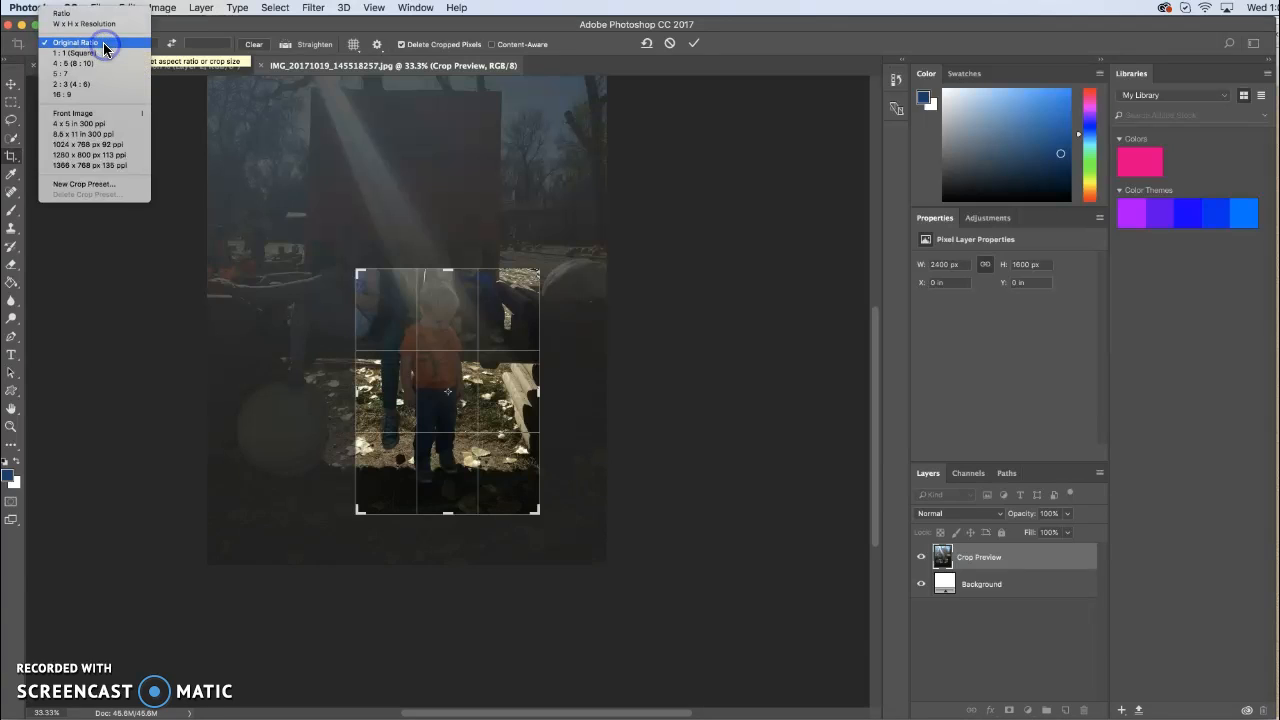
pyautogui.click(103, 42)
pyautogui.click(100, 42)
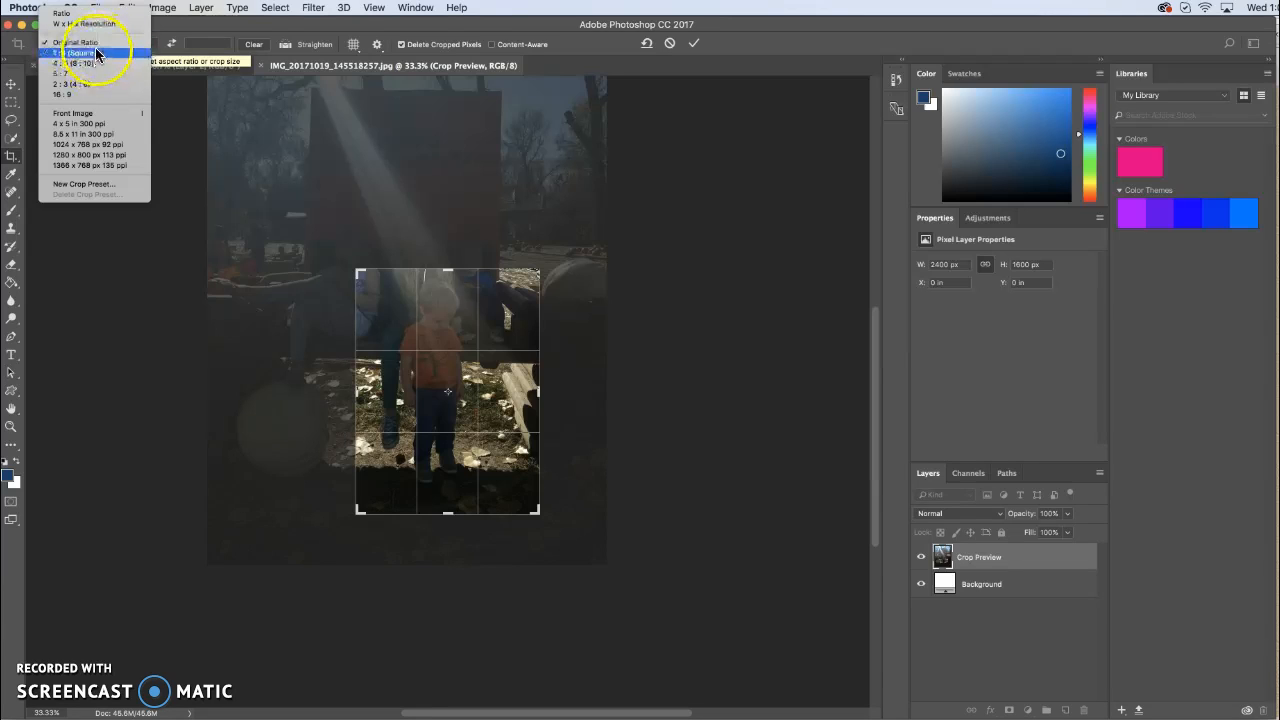
pyautogui.click(94, 42)
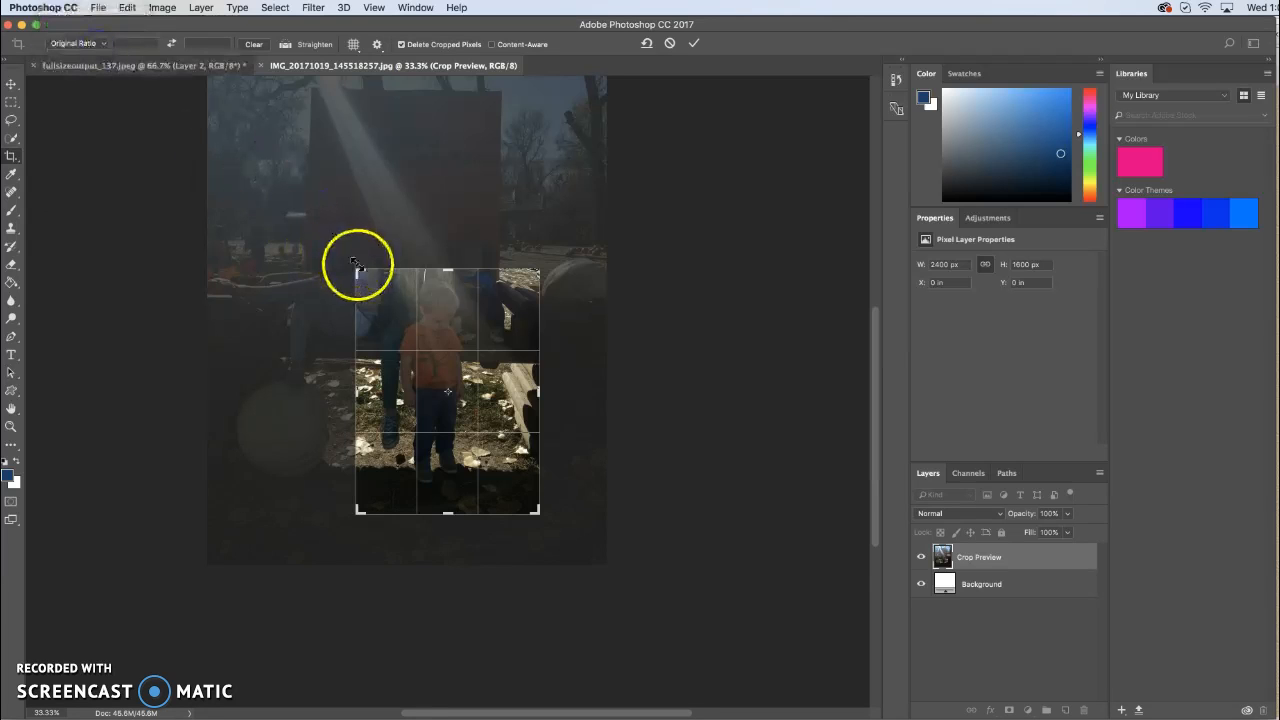
# Enlarge the crop frame to take in most of the photo, and reset the crop to the full image
pyautogui.moveTo(357, 271); pyautogui.dragTo(302, 148)
pyautogui.click(646, 44)
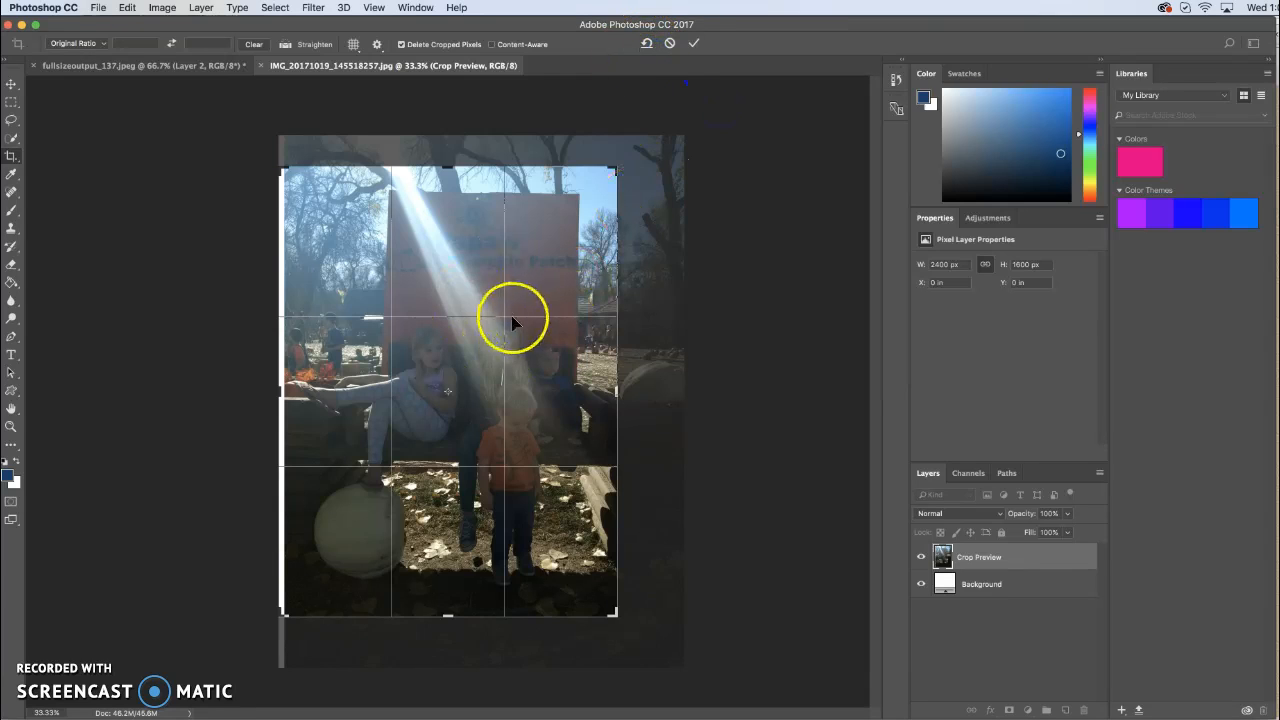
pyautogui.click(647, 45)
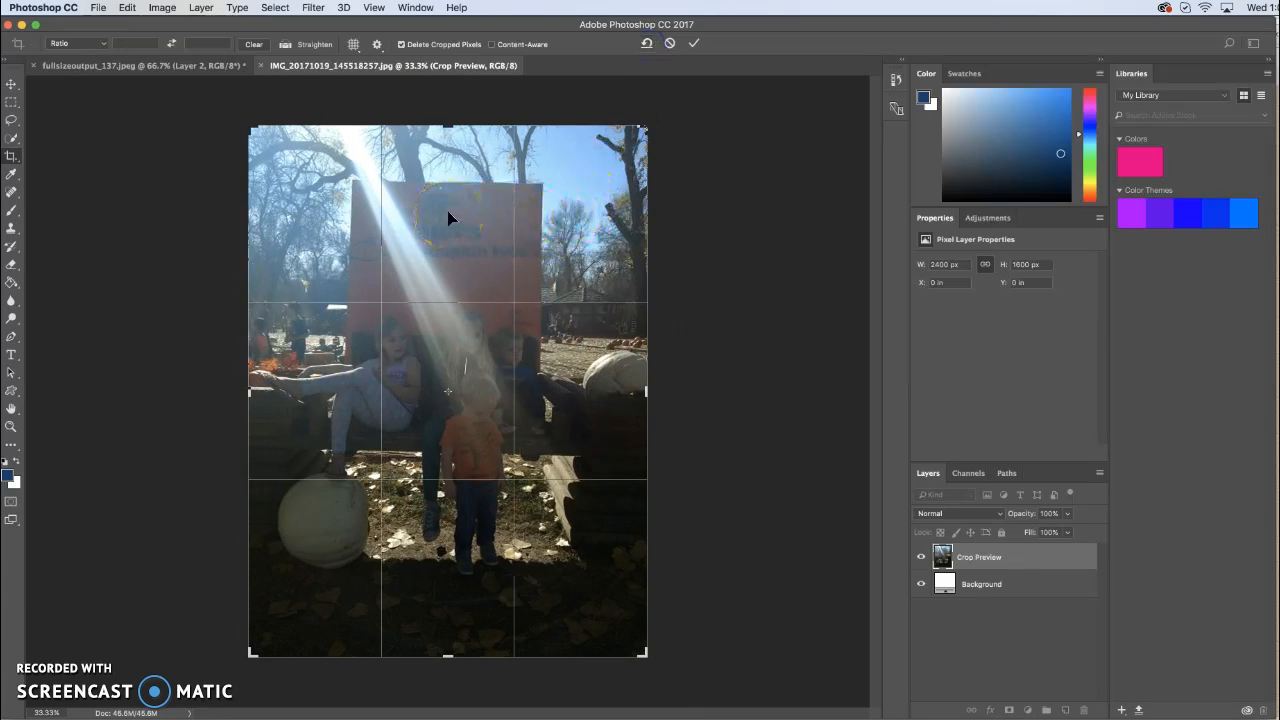
# Straighten the photo along the top edge of the orange sign, apply the crop, and undo it
pyautogui.click(287, 48)
pyautogui.click(285, 46)
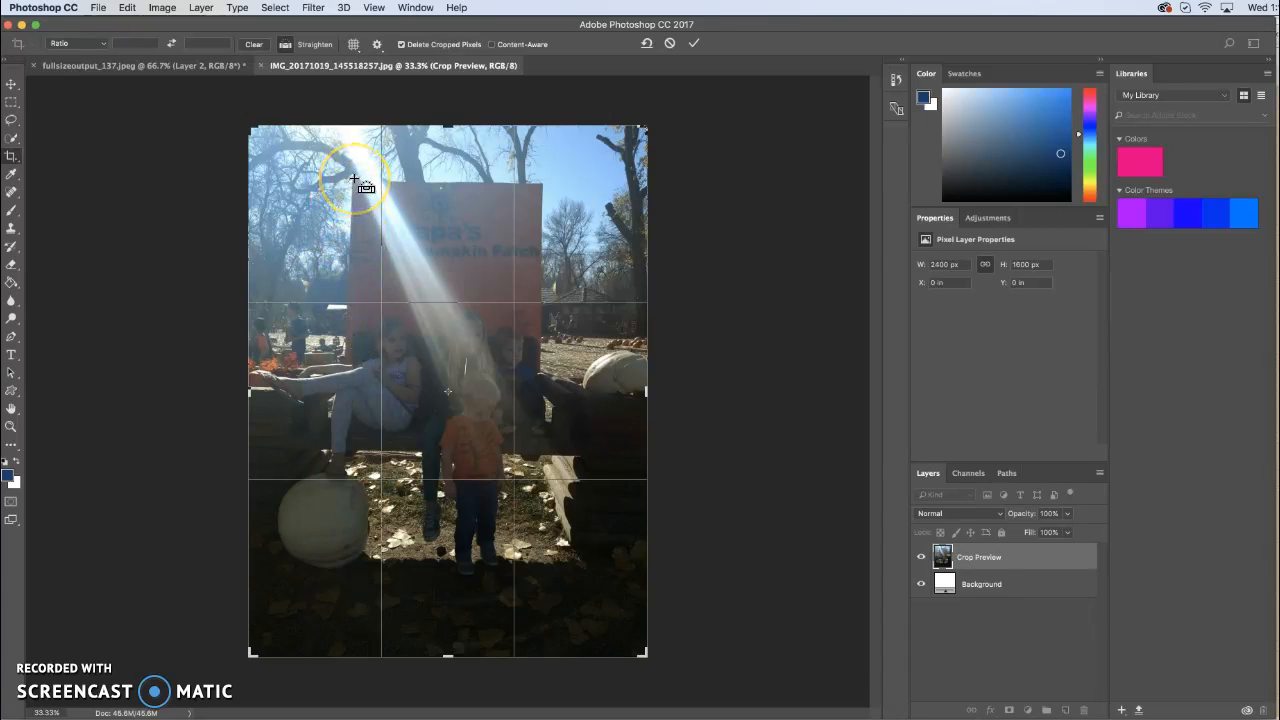
pyautogui.moveTo(354, 180); pyautogui.dragTo(541, 183)
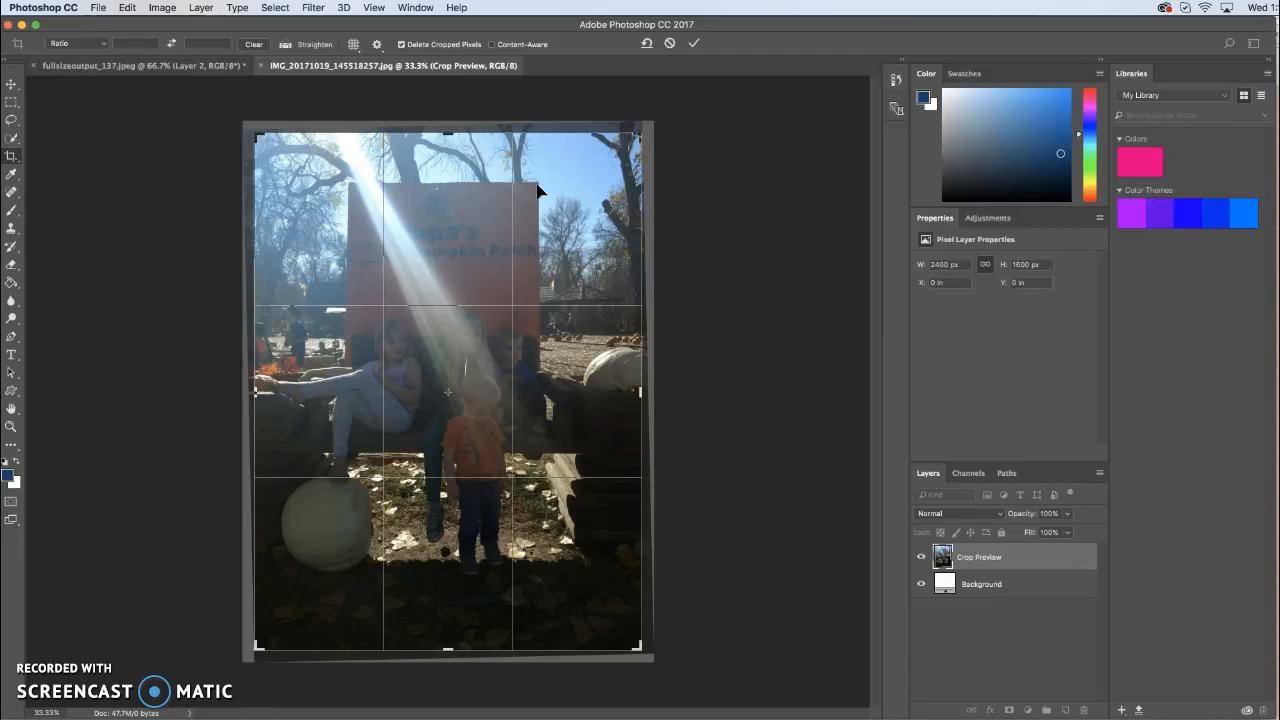
pyautogui.click(693, 46)
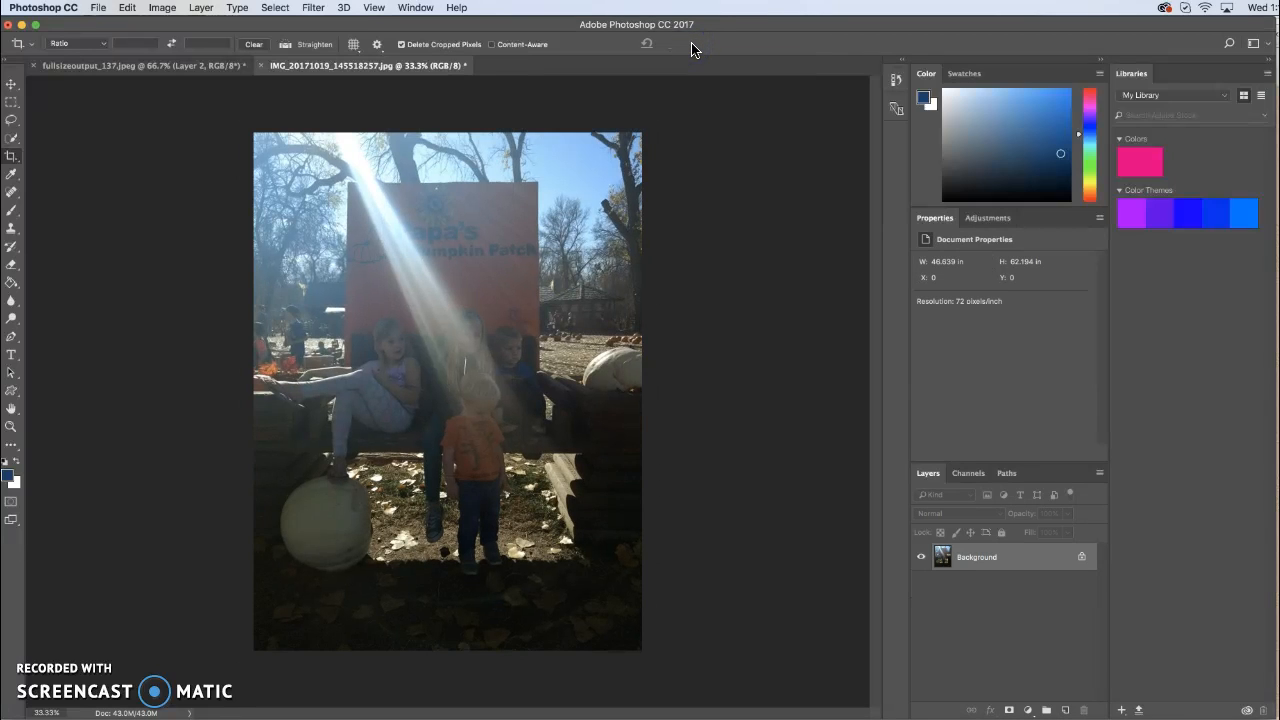
pyautogui.press('super+z')
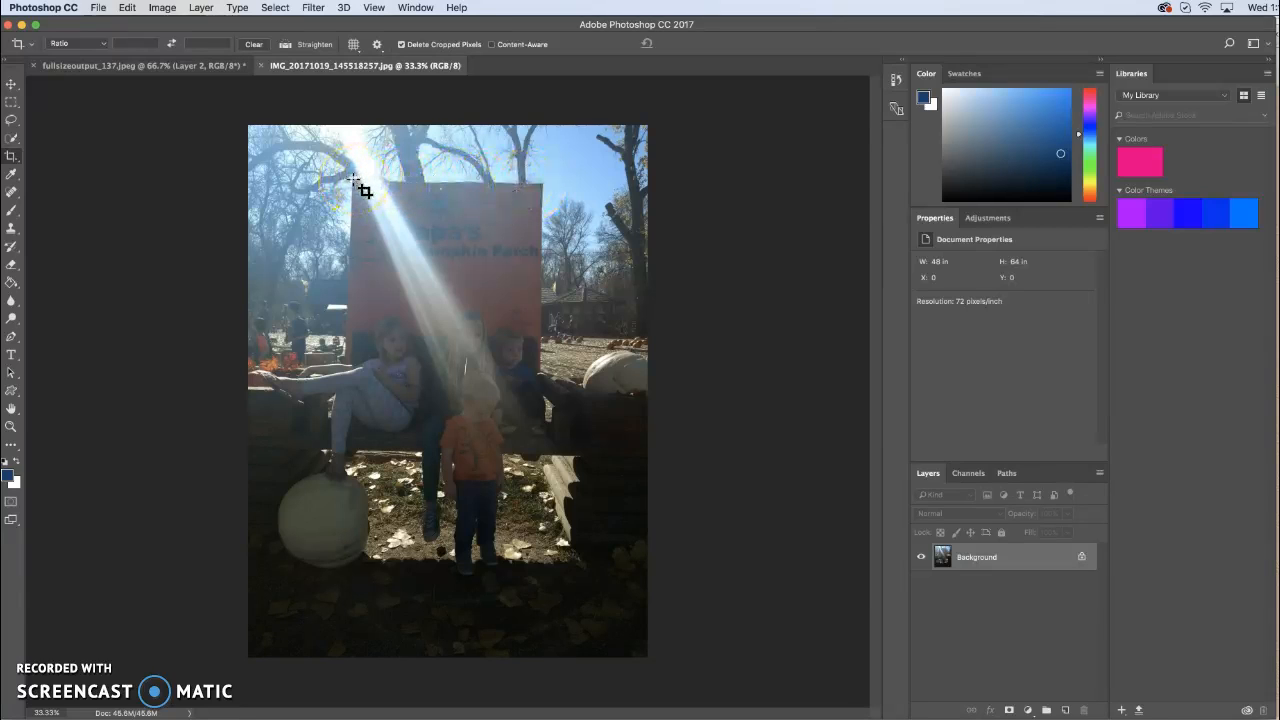
# Rotate the photo clockwise within the crop frame and shrink the frame to exclude the blank corners
pyautogui.moveTo(353, 180); pyautogui.dragTo(541, 167)
pyautogui.press('Escape')
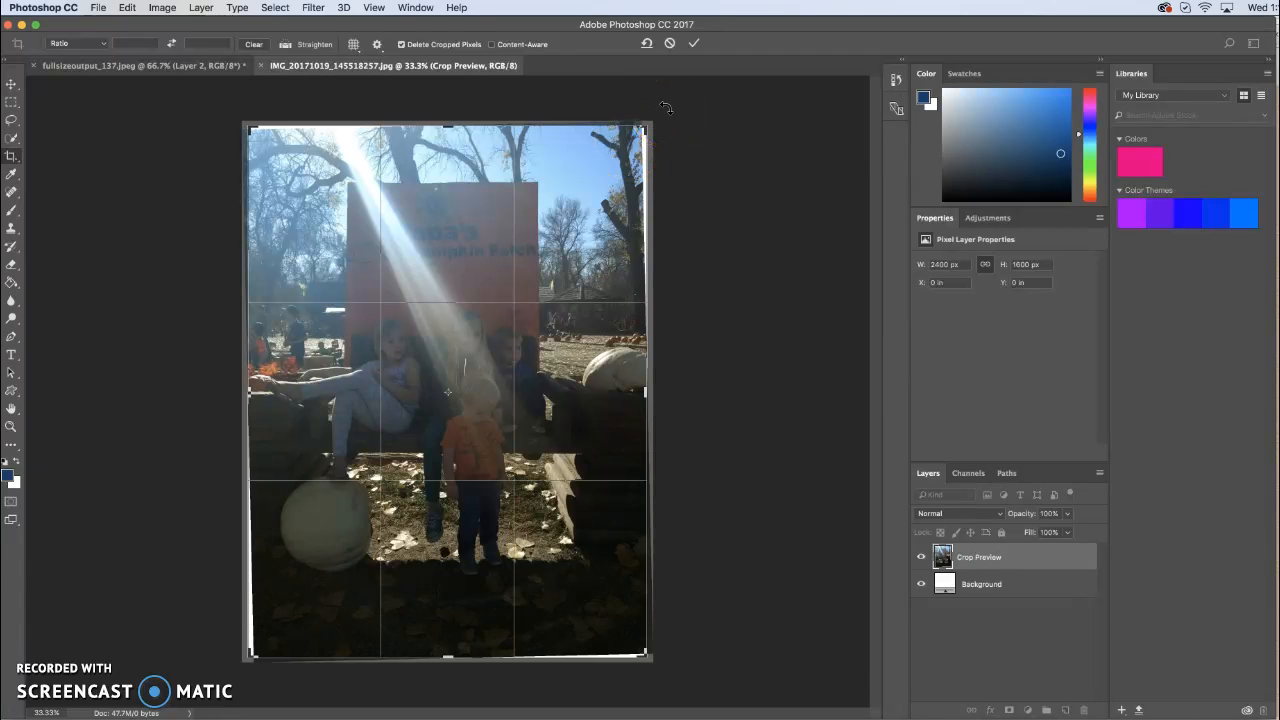
pyautogui.moveTo(665, 107); pyautogui.dragTo(685, 155)
pyautogui.moveTo(247, 127); pyautogui.dragTo(262, 134)
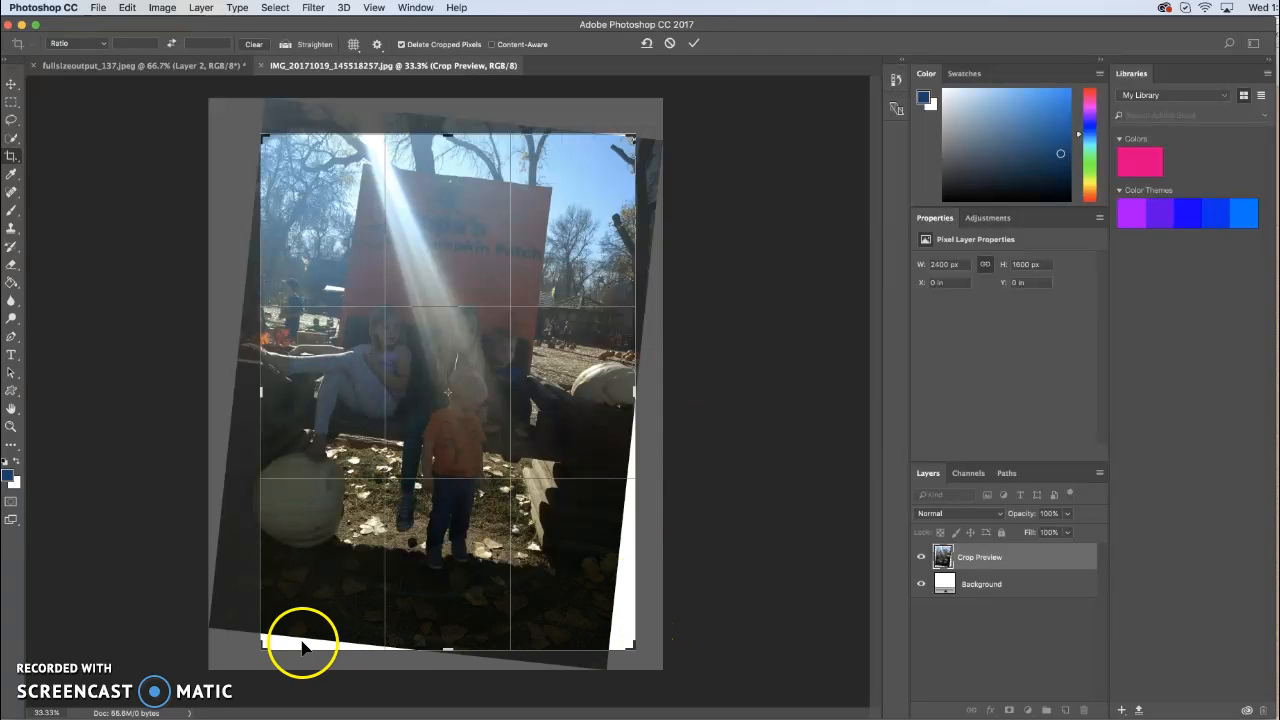
pyautogui.moveTo(631, 652); pyautogui.dragTo(620, 638)
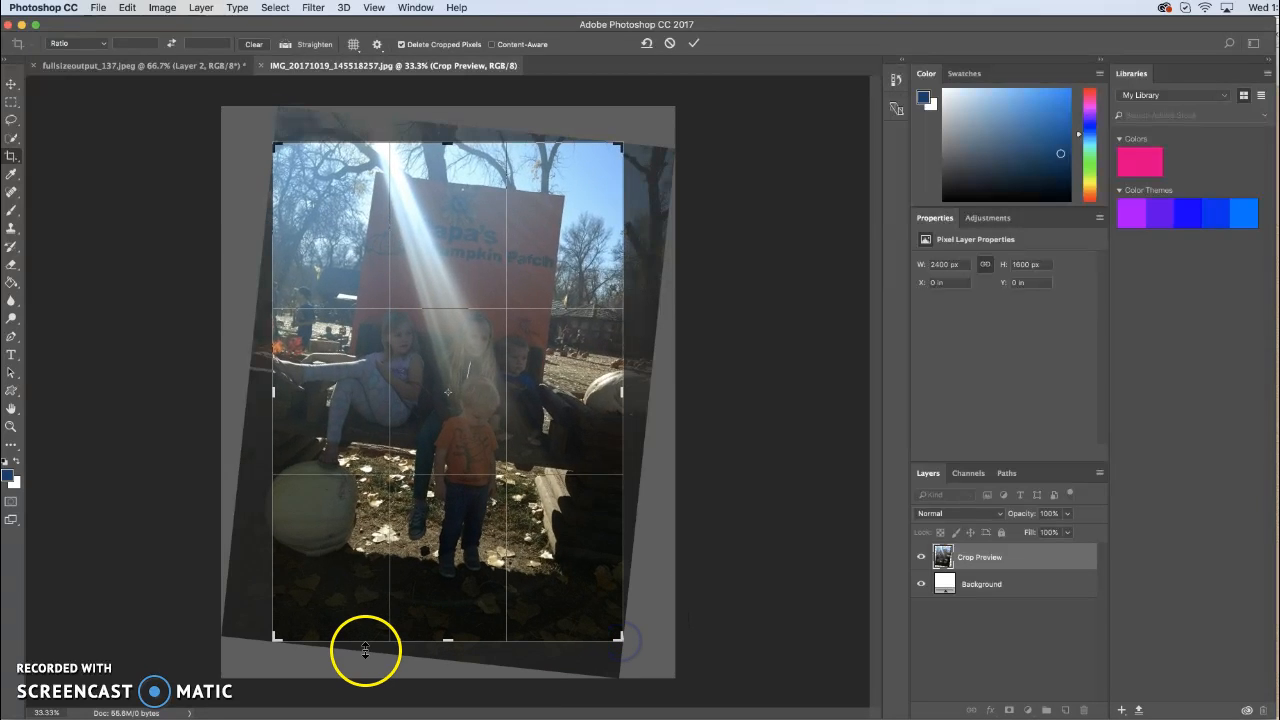
pyautogui.moveTo(493, 388)
pyautogui.mouseDown()
pyautogui.moveTo(522, 382)
pyautogui.moveTo(487, 386)
pyautogui.mouseUp()
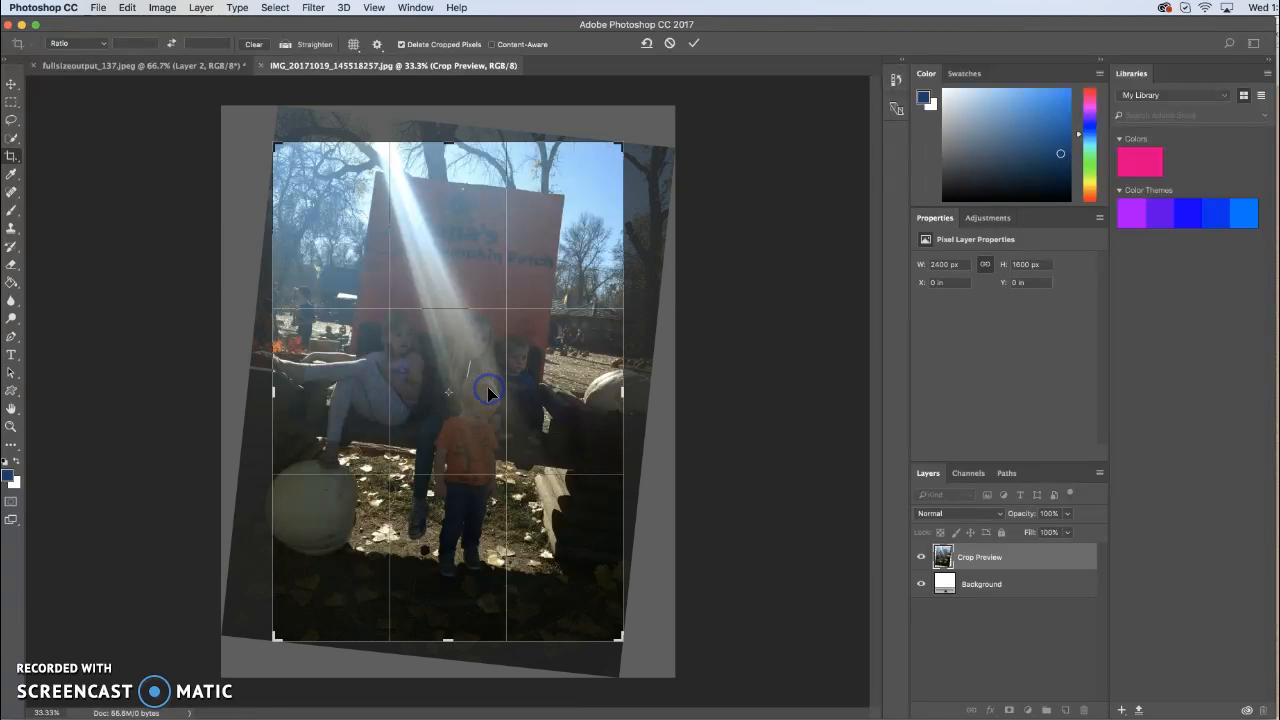
# Rotate the photo slightly further clockwise, tighten the frame inside the image, and apply the crop at about 39.3 × 57.4 in
pyautogui.moveTo(646, 126); pyautogui.dragTo(652, 143)
pyautogui.moveTo(276, 145)
pyautogui.mouseDown()
pyautogui.moveTo(274, 134)
pyautogui.moveTo(282, 151)
pyautogui.mouseUp()
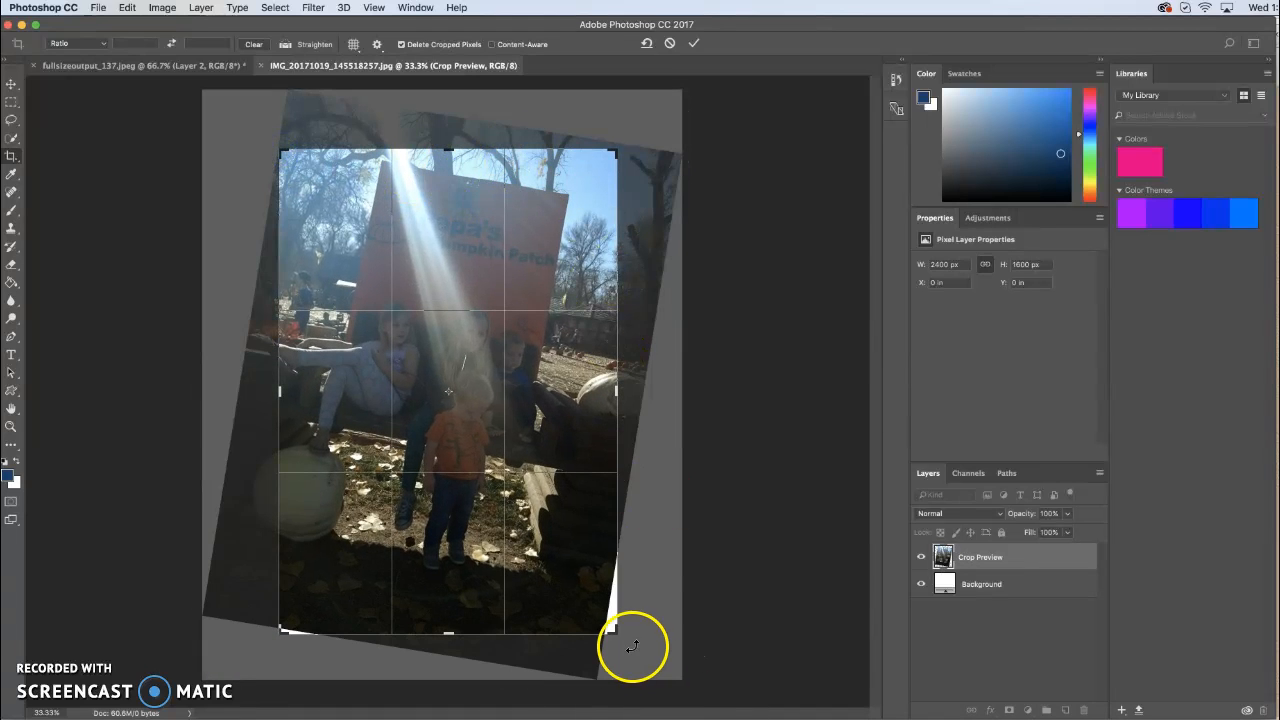
pyautogui.moveTo(611, 623); pyautogui.dragTo(610, 628)
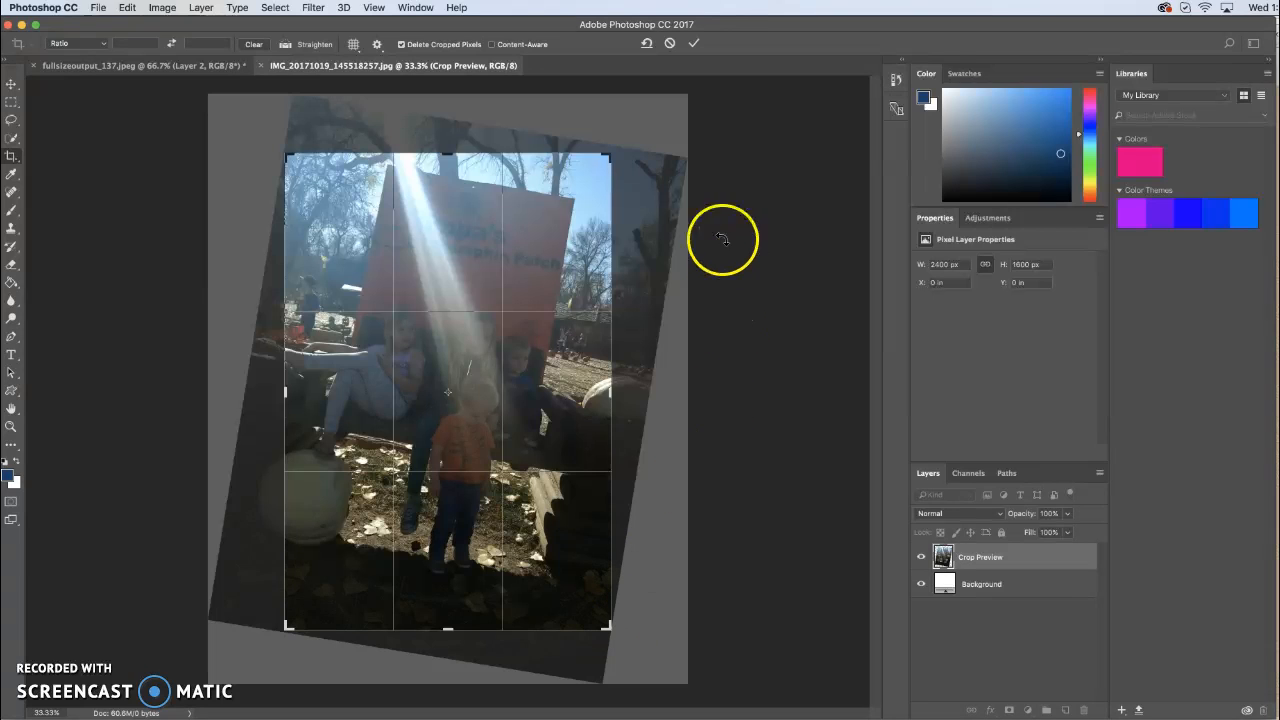
pyautogui.click(695, 45)
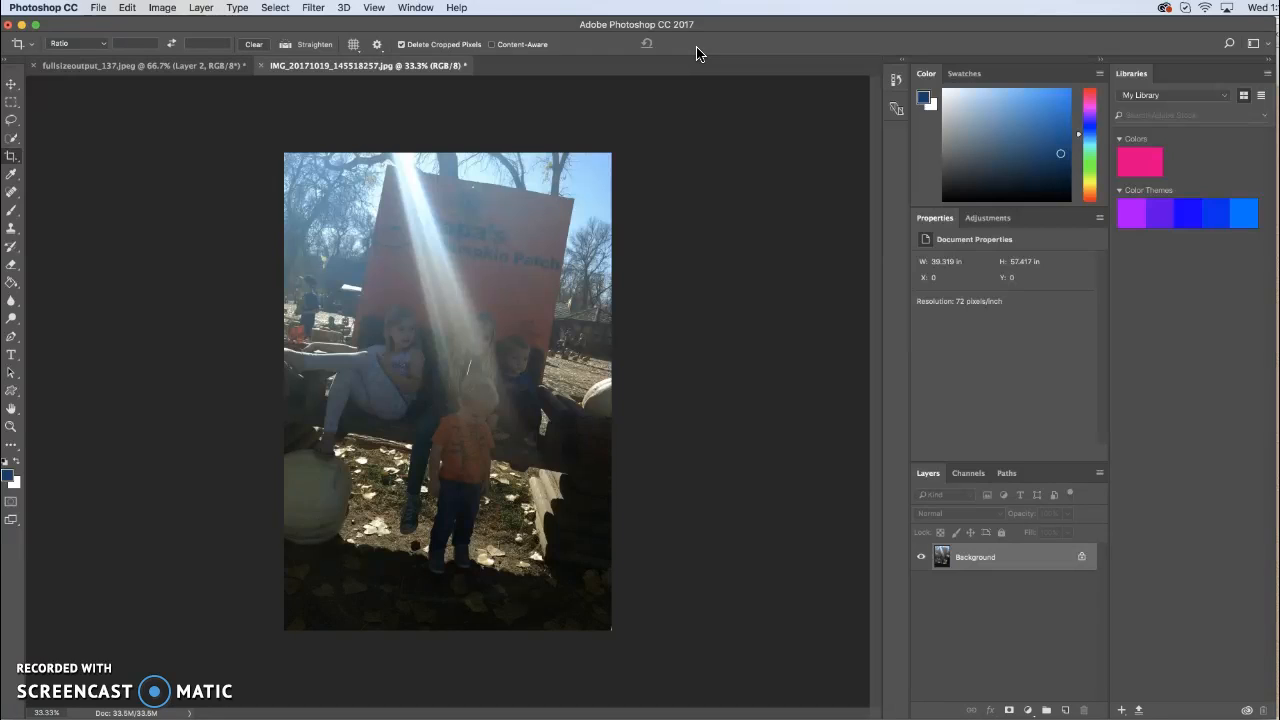
pyautogui.click(1029, 710)
pyautogui.click(1030, 710)
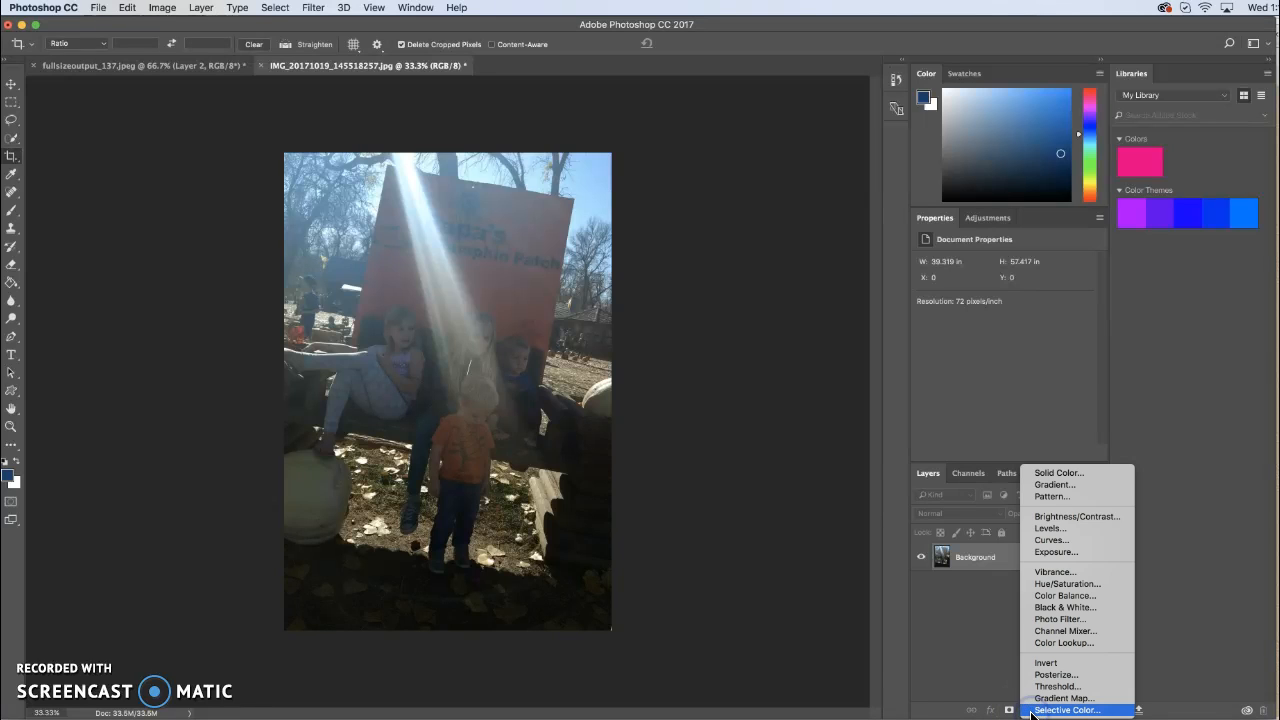
pyautogui.click(1031, 710)
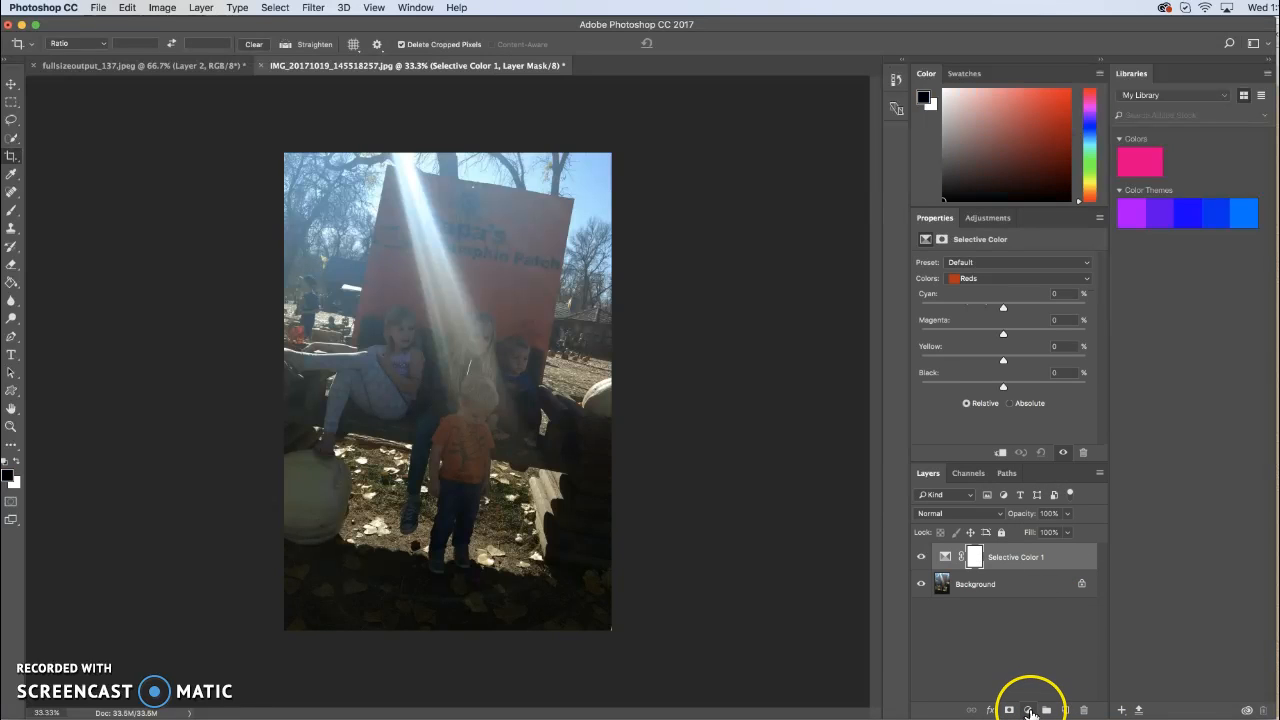
pyautogui.press('super+z')
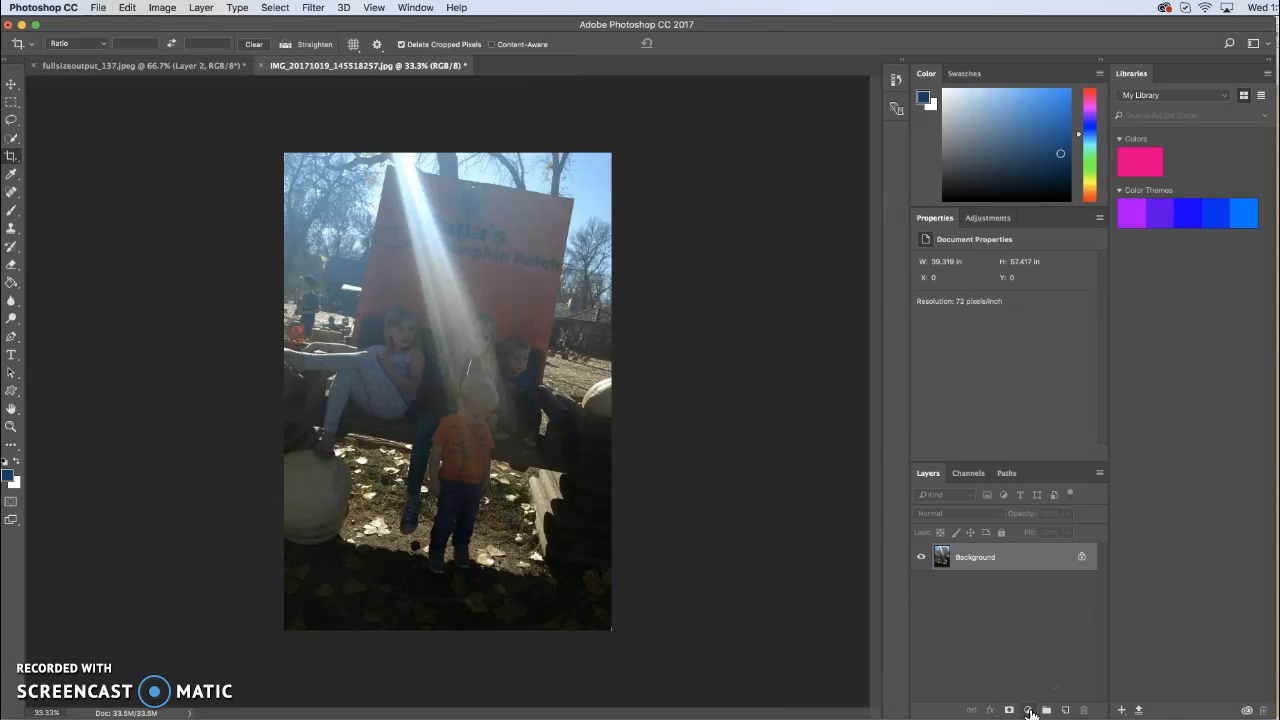
# Add a Black & White adjustment layer with Reds at 153 and Cyans at 77
pyautogui.click(1030, 711)
pyautogui.click(1062, 608)
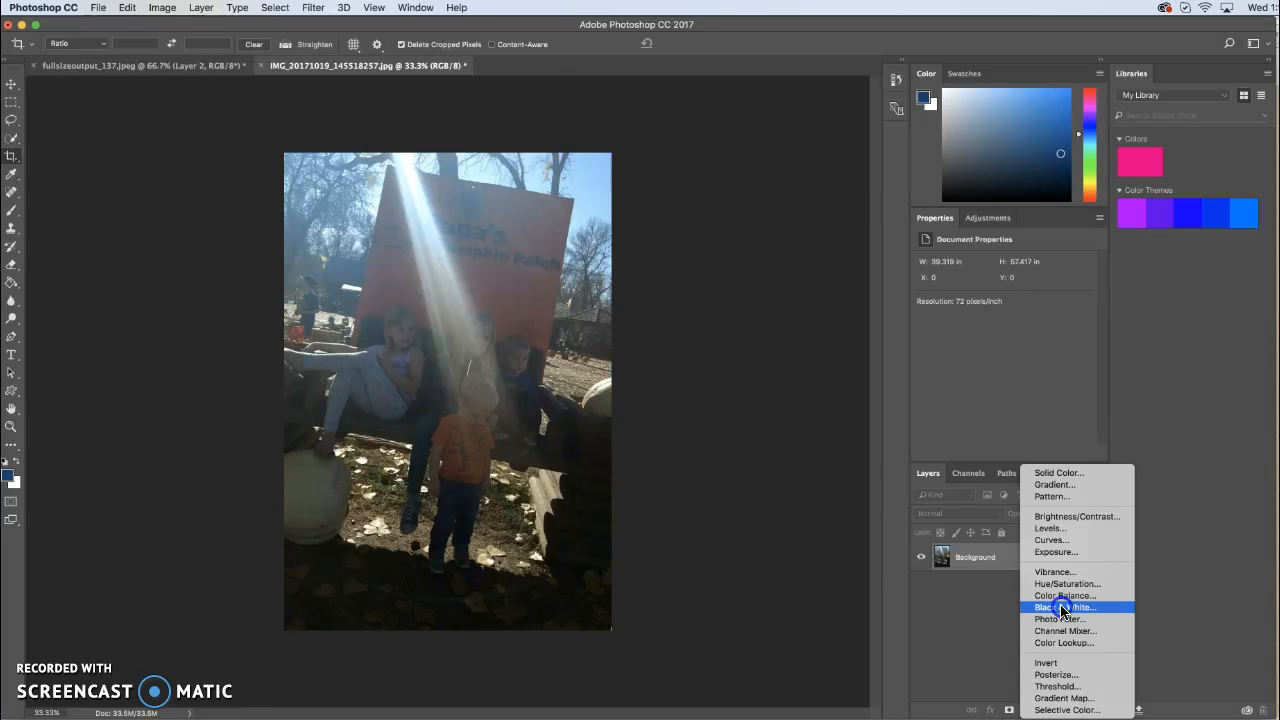
pyautogui.click(1062, 608)
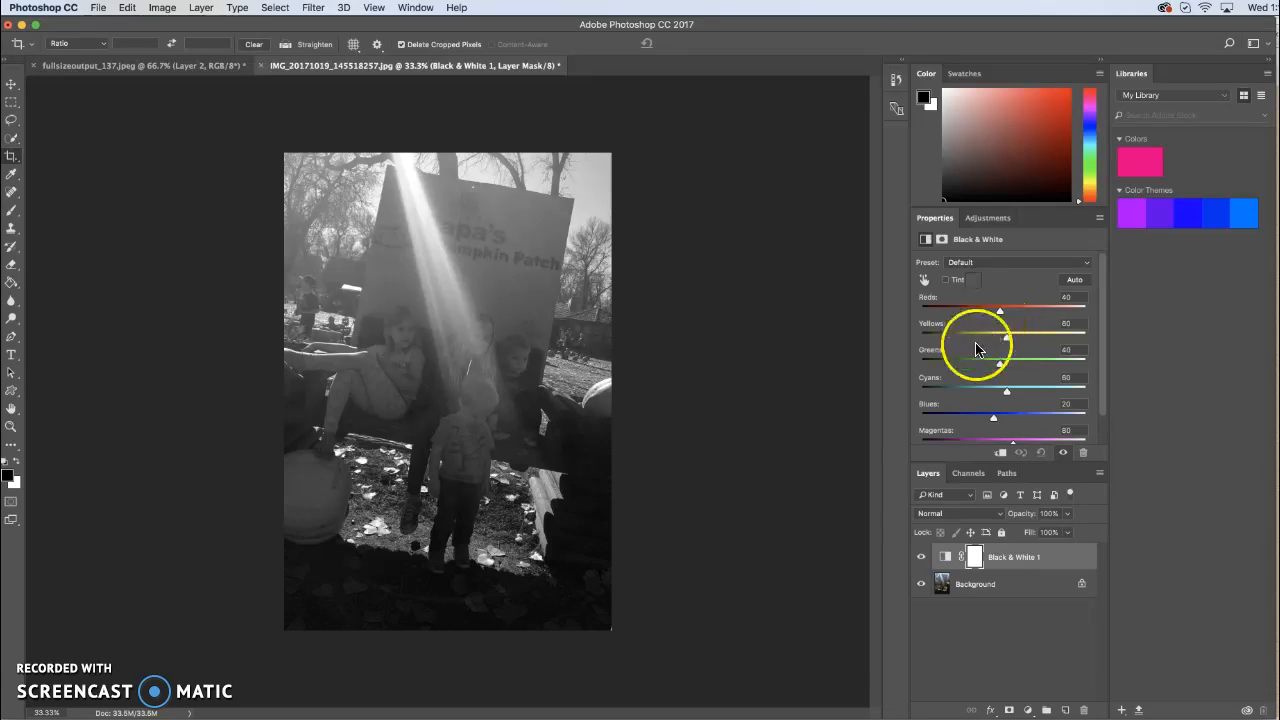
pyautogui.moveTo(1006, 390); pyautogui.dragTo(1066, 393)
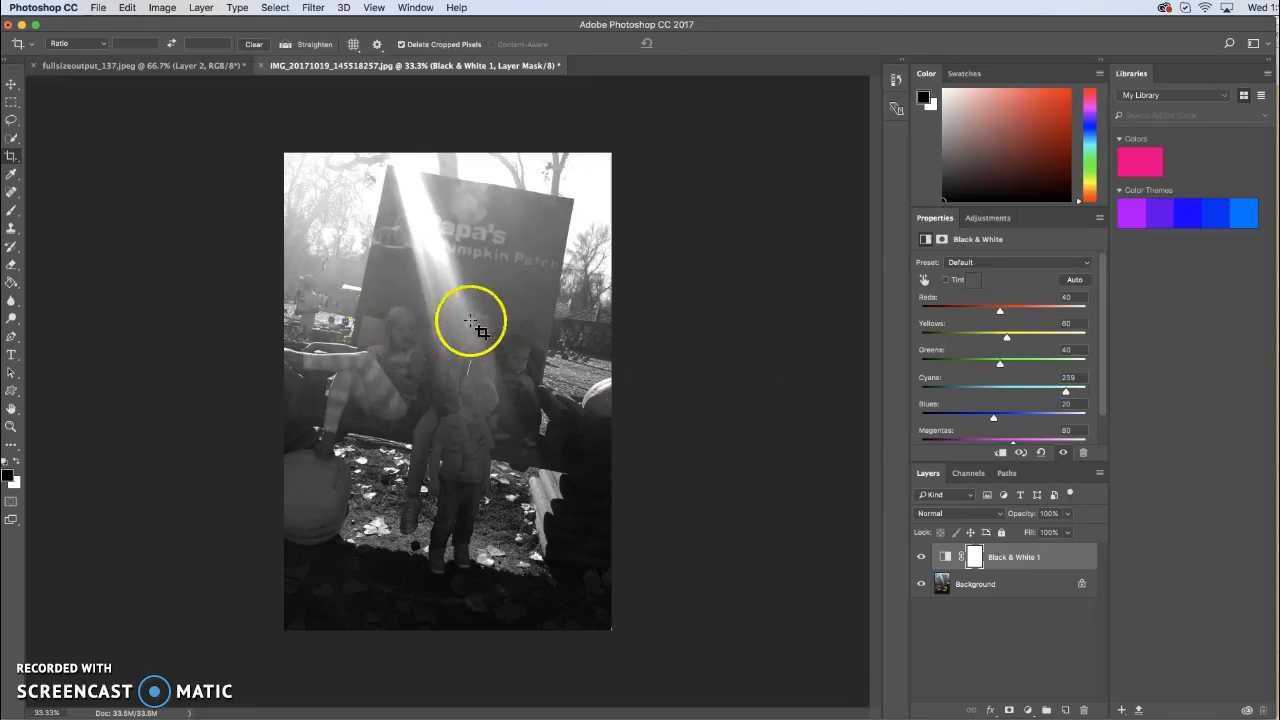
pyautogui.moveTo(1066, 391); pyautogui.dragTo(1012, 391)
pyautogui.moveTo(999, 314); pyautogui.dragTo(1040, 313)
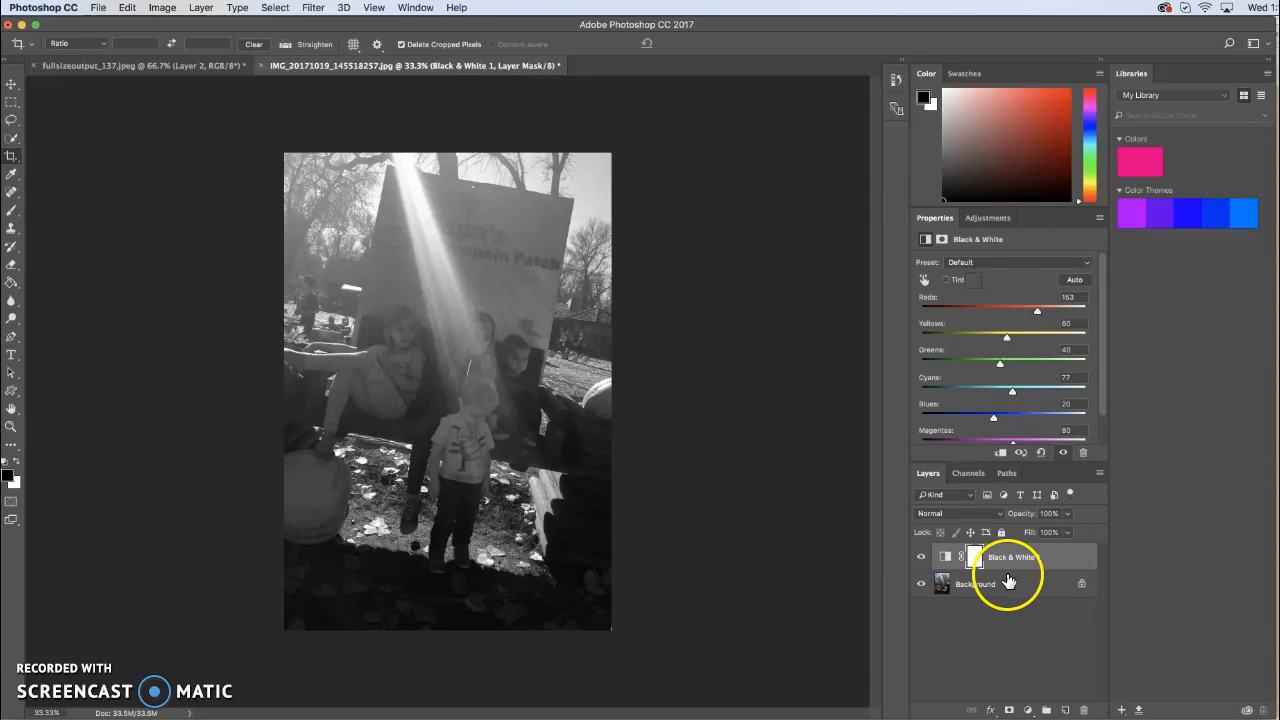
# Add a Curves adjustment layer above the black-and-white layer and raise the RGB curve's midtones moderately to brighten the photo
pyautogui.click(1029, 712)
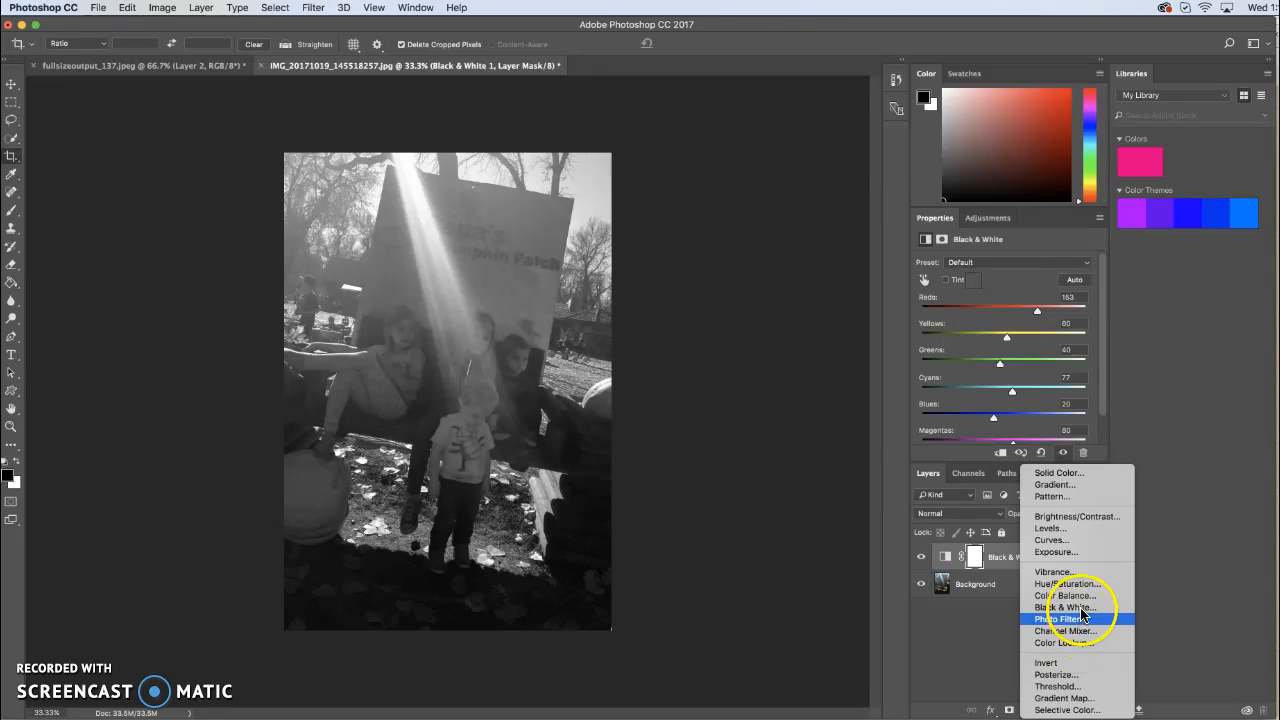
pyautogui.click(1086, 545)
pyautogui.moveTo(1018, 358); pyautogui.dragTo(997, 347)
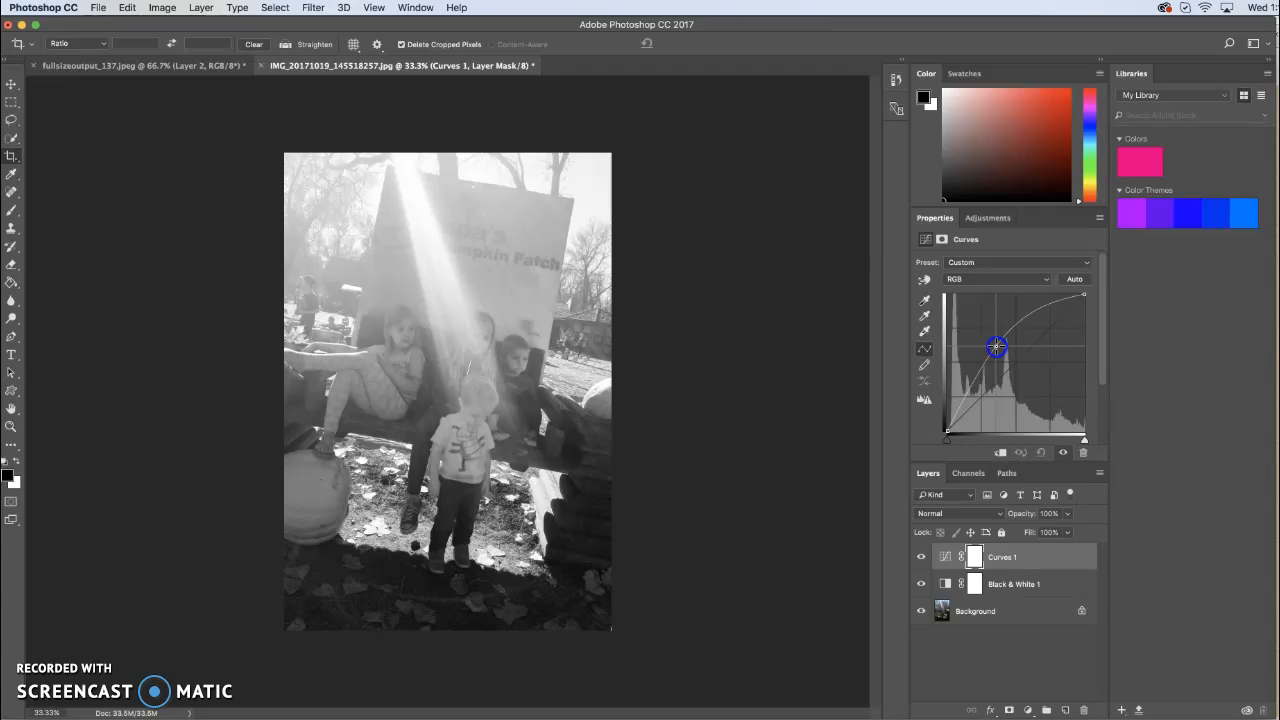
pyautogui.moveTo(996, 346)
pyautogui.mouseDown()
pyautogui.moveTo(1039, 399)
pyautogui.moveTo(1002, 352)
pyautogui.mouseUp()
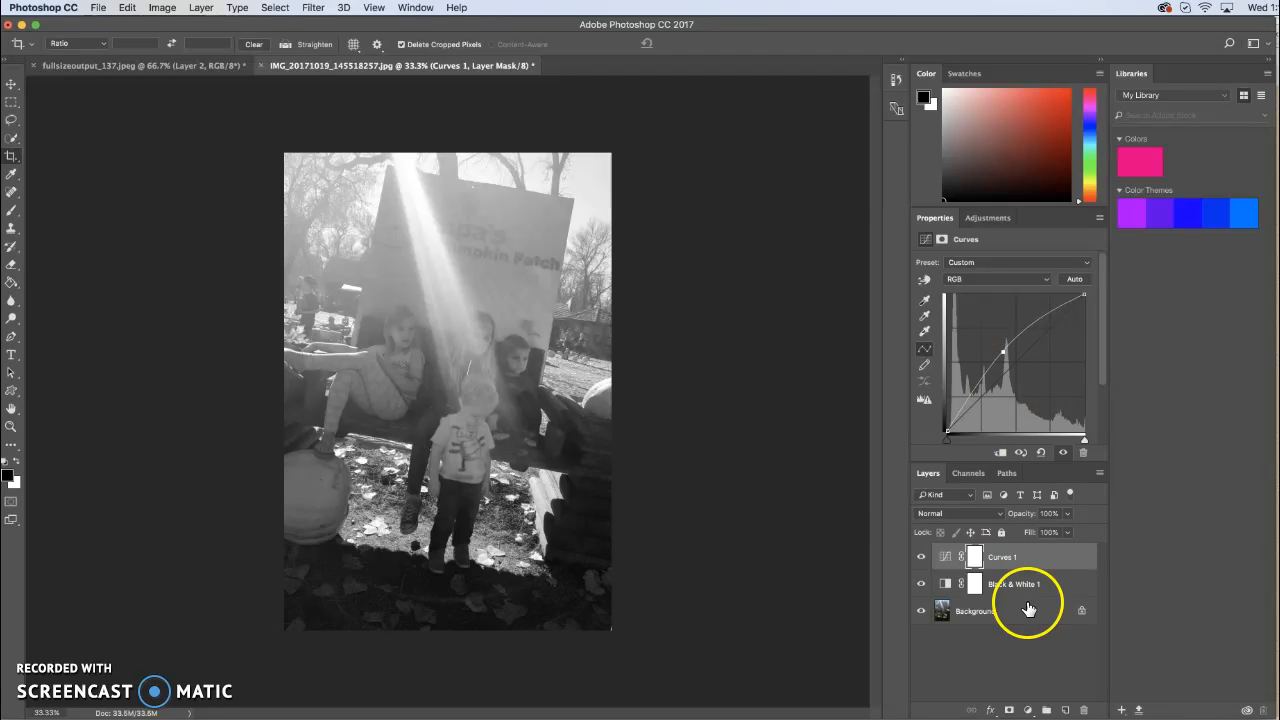
pyautogui.click(1028, 710)
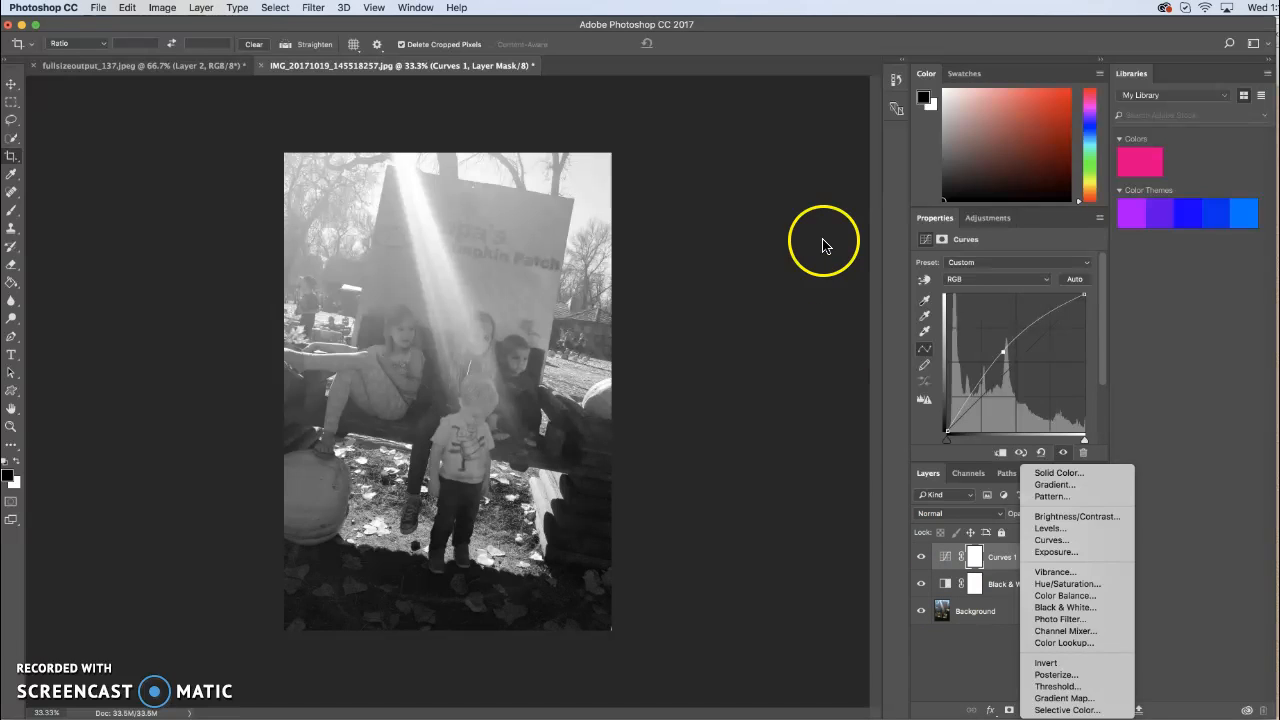
pyautogui.click(450, 70)
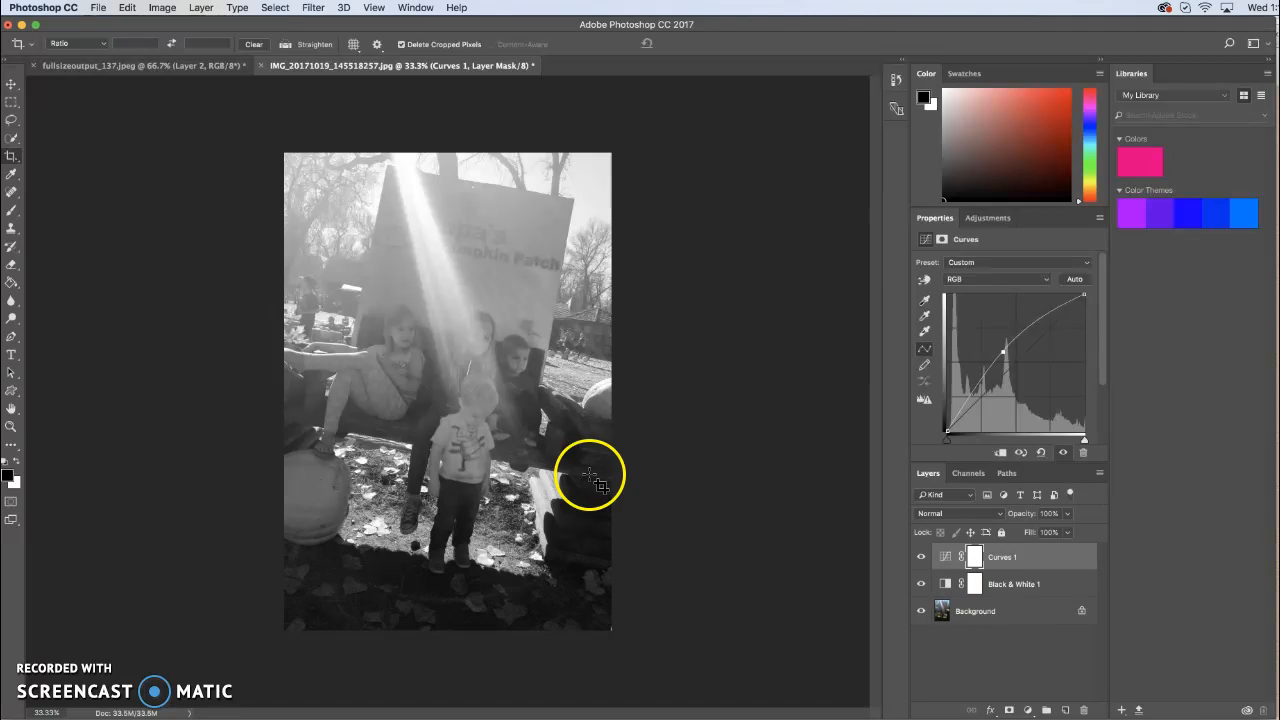
pyautogui.click(1029, 710)
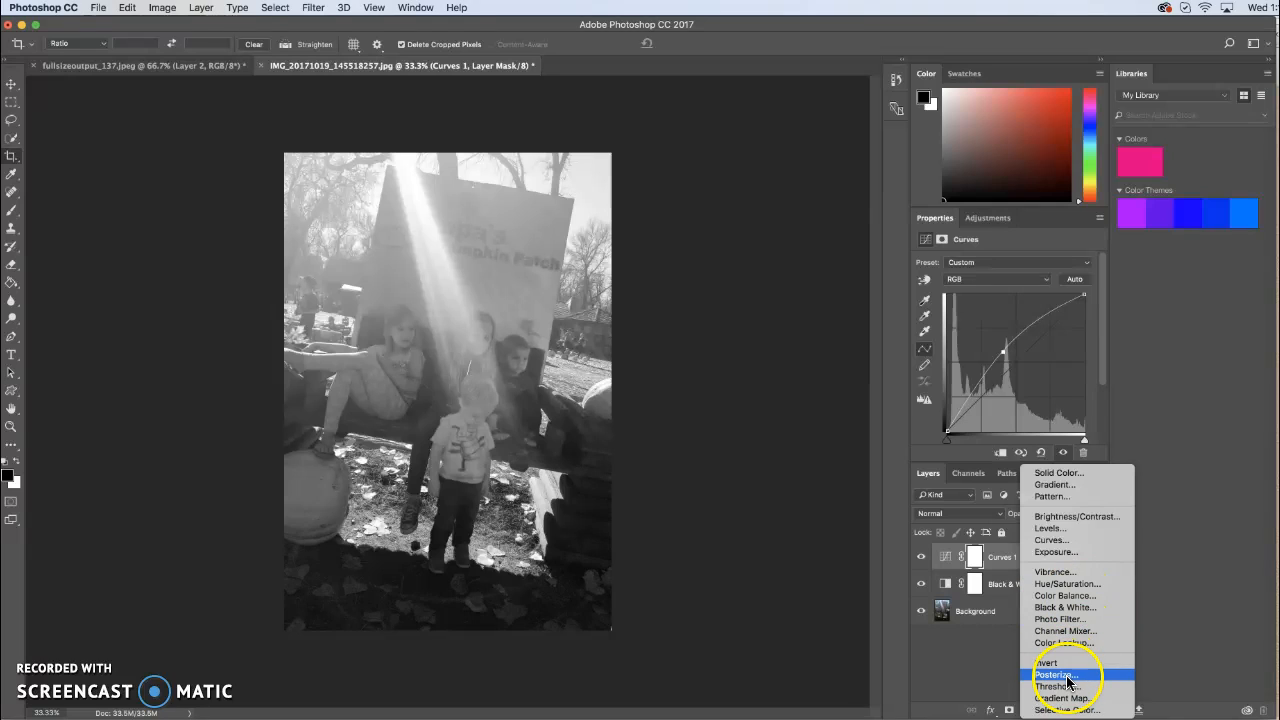
pyautogui.click(962, 674)
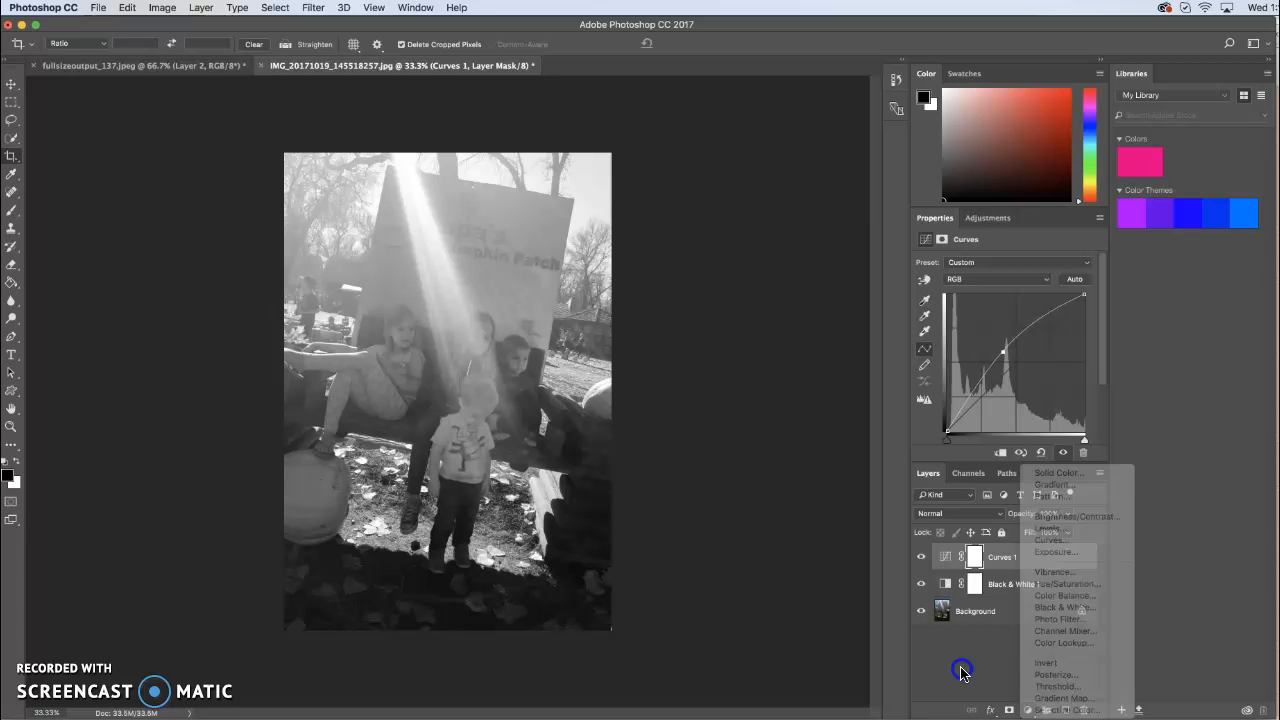
# Paint the Black & White 1 layer mask with a soft 140 px black brush along the light ray to restore its color
pyautogui.click(976, 585)
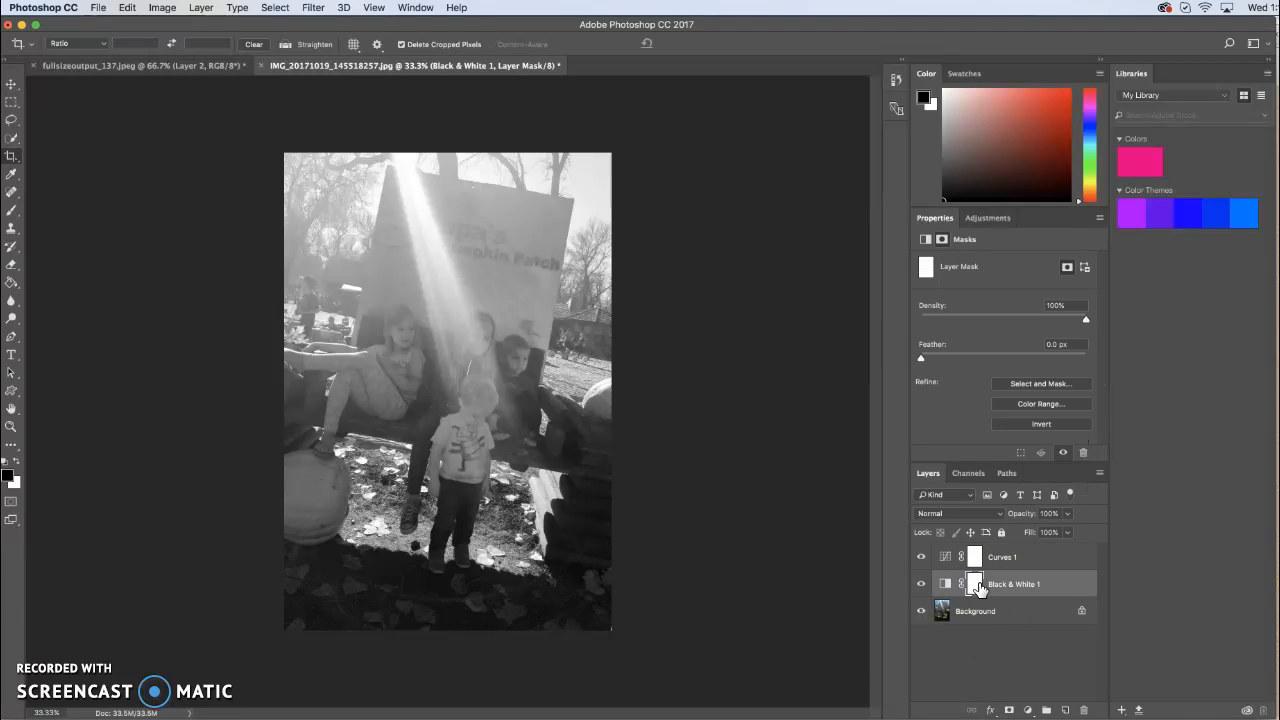
pyautogui.click(978, 587)
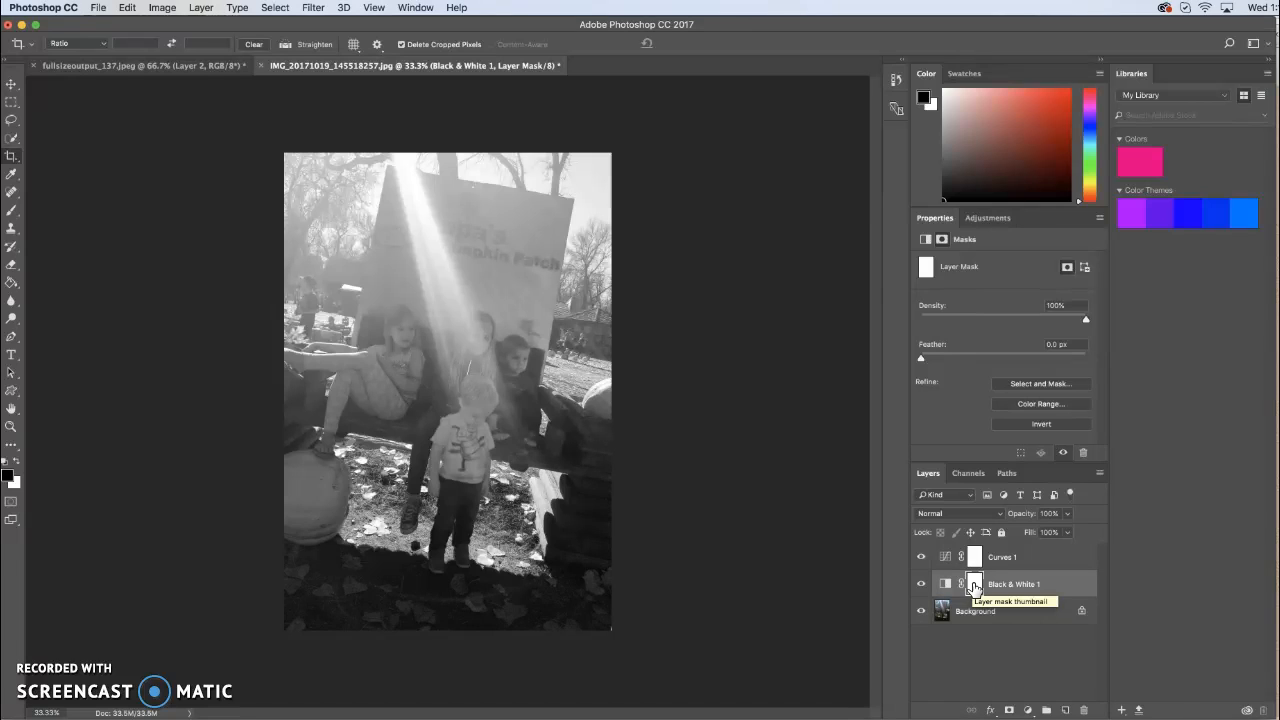
pyautogui.click(974, 588)
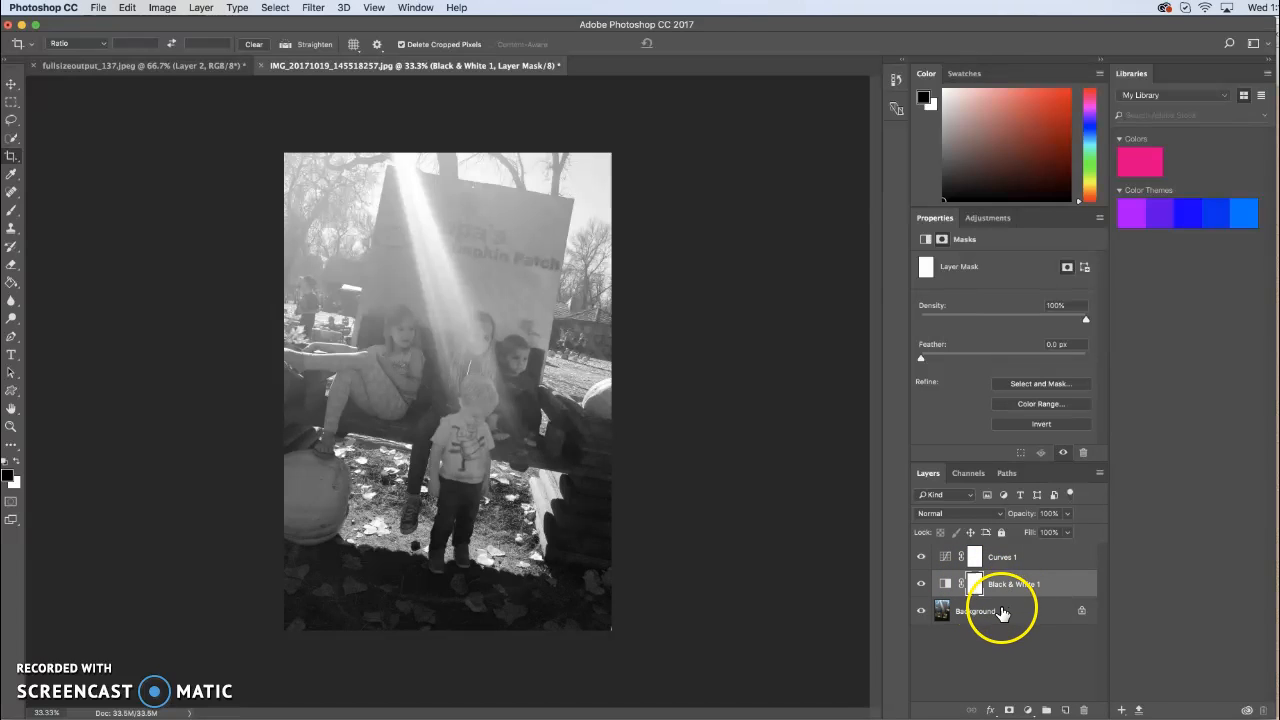
pyautogui.click(1002, 611)
pyautogui.click(951, 583)
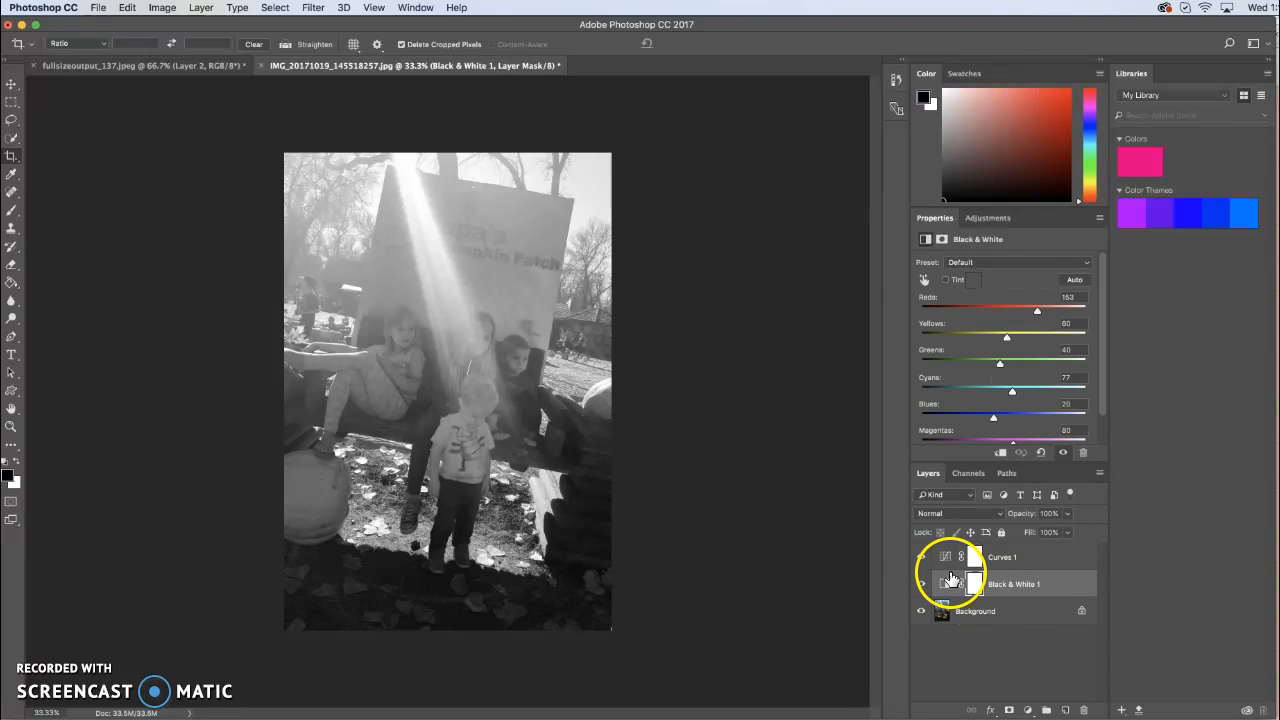
pyautogui.click(950, 579)
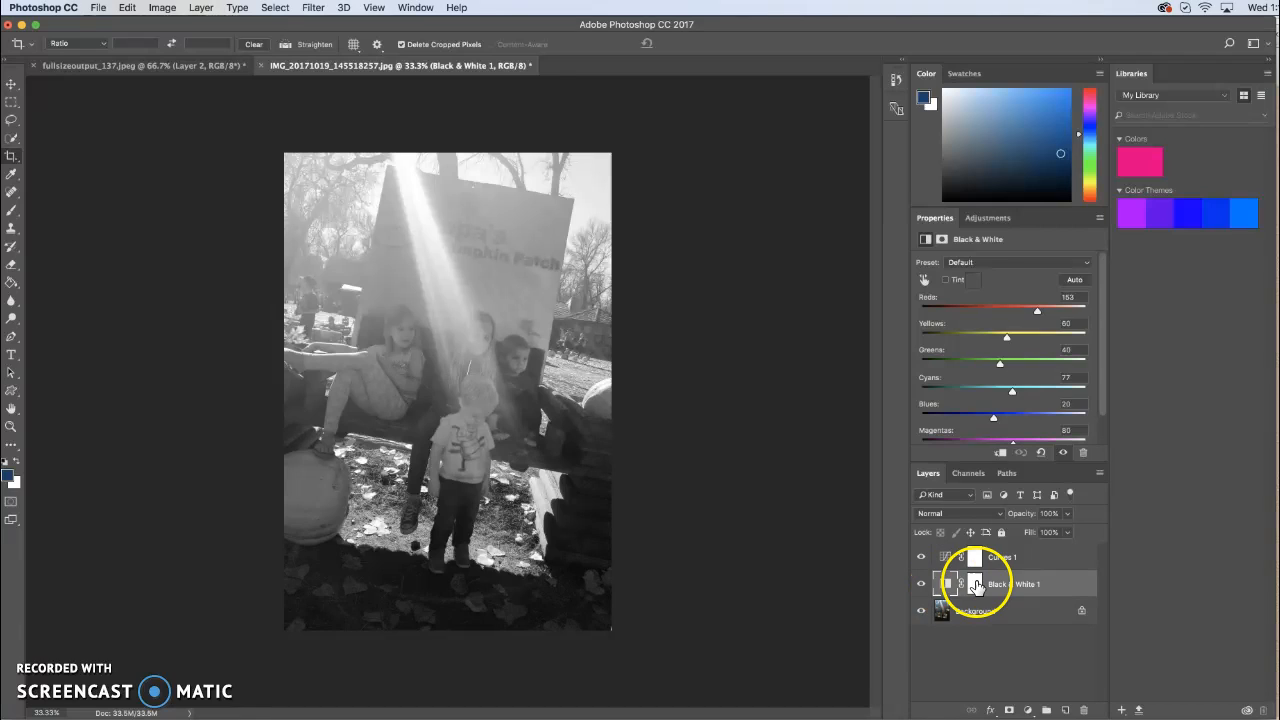
pyautogui.click(976, 585)
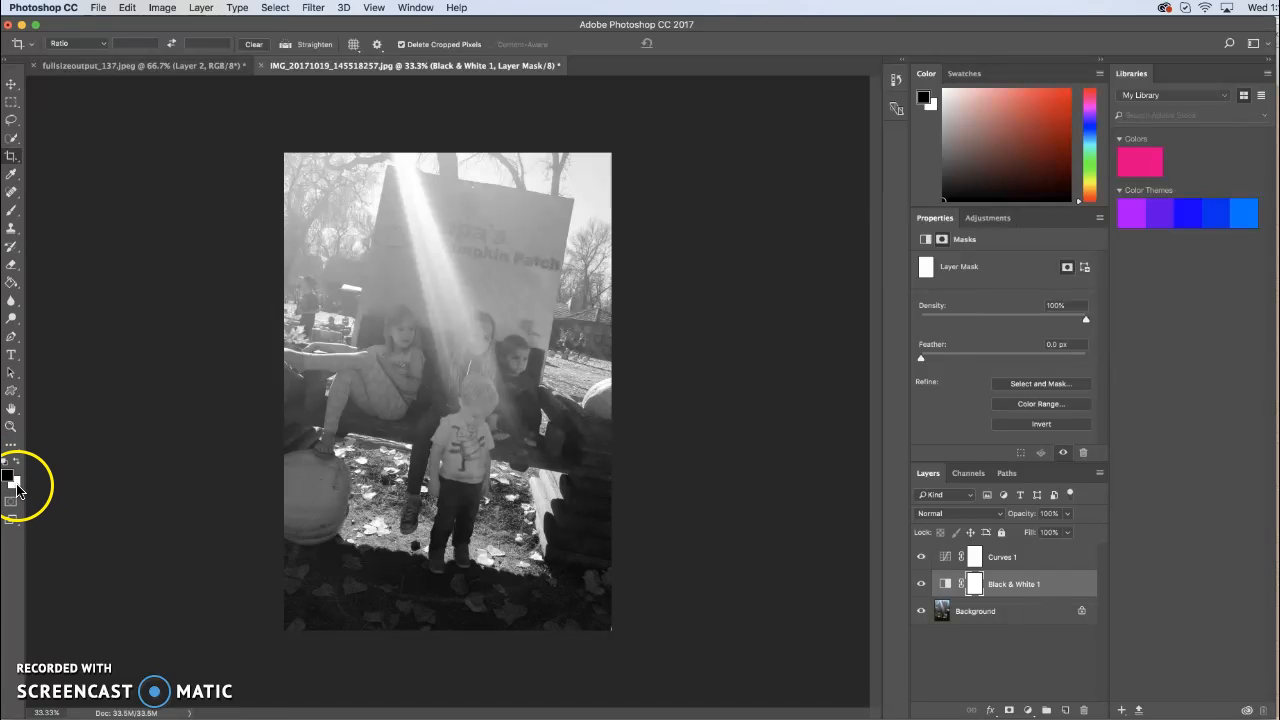
pyautogui.click(12, 210)
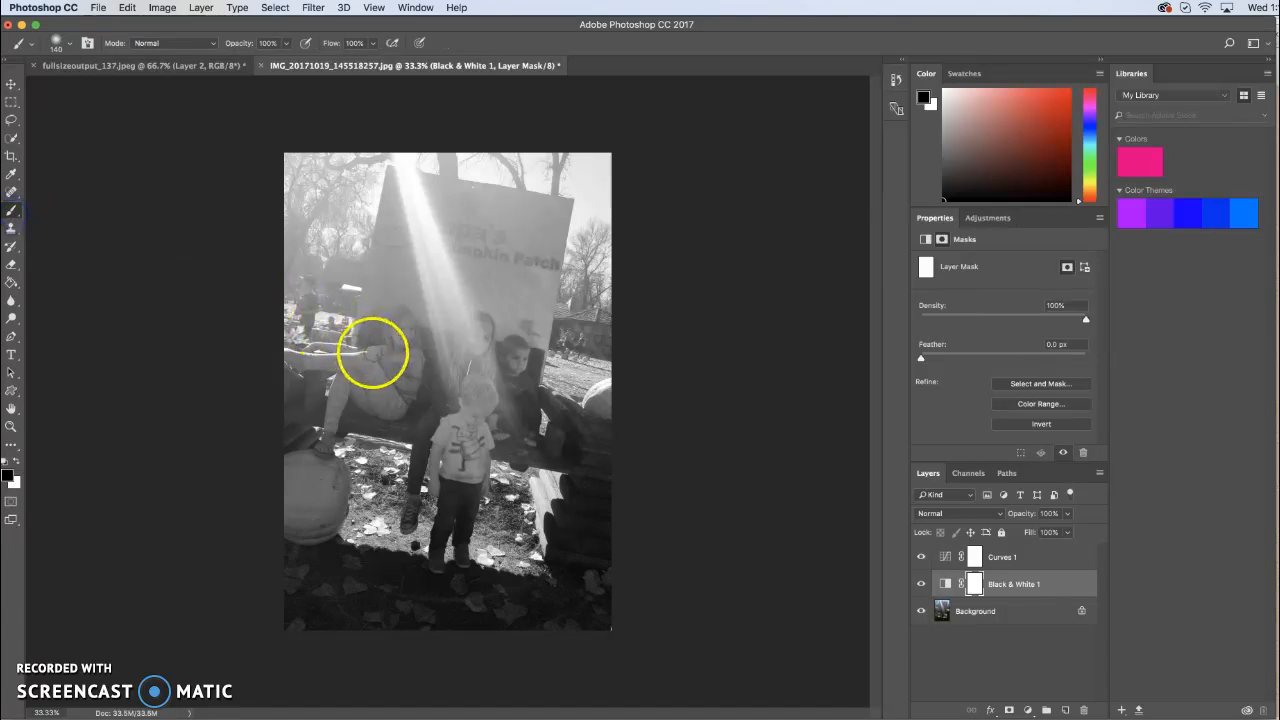
pyautogui.moveTo(400, 162)
pyautogui.mouseDown()
pyautogui.moveTo(431, 260)
pyautogui.moveTo(405, 165)
pyautogui.moveTo(440, 251)
pyautogui.moveTo(440, 324)
pyautogui.mouseUp()
pyautogui.moveTo(432, 264)
pyautogui.mouseDown()
pyautogui.moveTo(460, 305)
pyautogui.moveTo(435, 256)
pyautogui.moveTo(457, 325)
pyautogui.moveTo(434, 275)
pyautogui.moveTo(446, 320)
pyautogui.moveTo(438, 312)
pyautogui.moveTo(449, 331)
pyautogui.moveTo(440, 285)
pyautogui.moveTo(481, 368)
pyautogui.moveTo(454, 377)
pyautogui.moveTo(485, 390)
pyautogui.moveTo(476, 411)
pyautogui.moveTo(468, 396)
pyautogui.moveTo(481, 411)
pyautogui.moveTo(483, 382)
pyautogui.moveTo(490, 394)
pyautogui.moveTo(456, 423)
pyautogui.mouseUp()
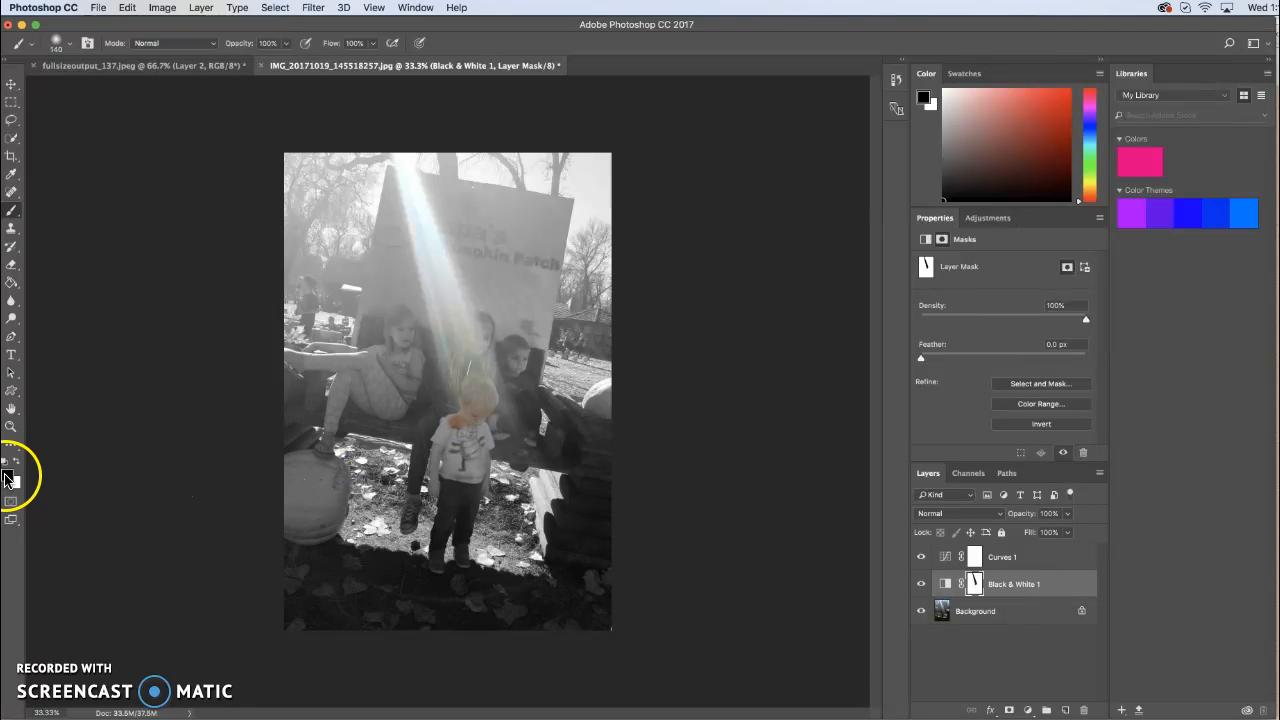
# Paint black on the mask over the front boy's shirt, arms and jeans, and undo the extra stroke above his head
pyautogui.moveTo(469, 419)
pyautogui.mouseDown()
pyautogui.moveTo(431, 449)
pyautogui.moveTo(436, 488)
pyautogui.mouseUp()
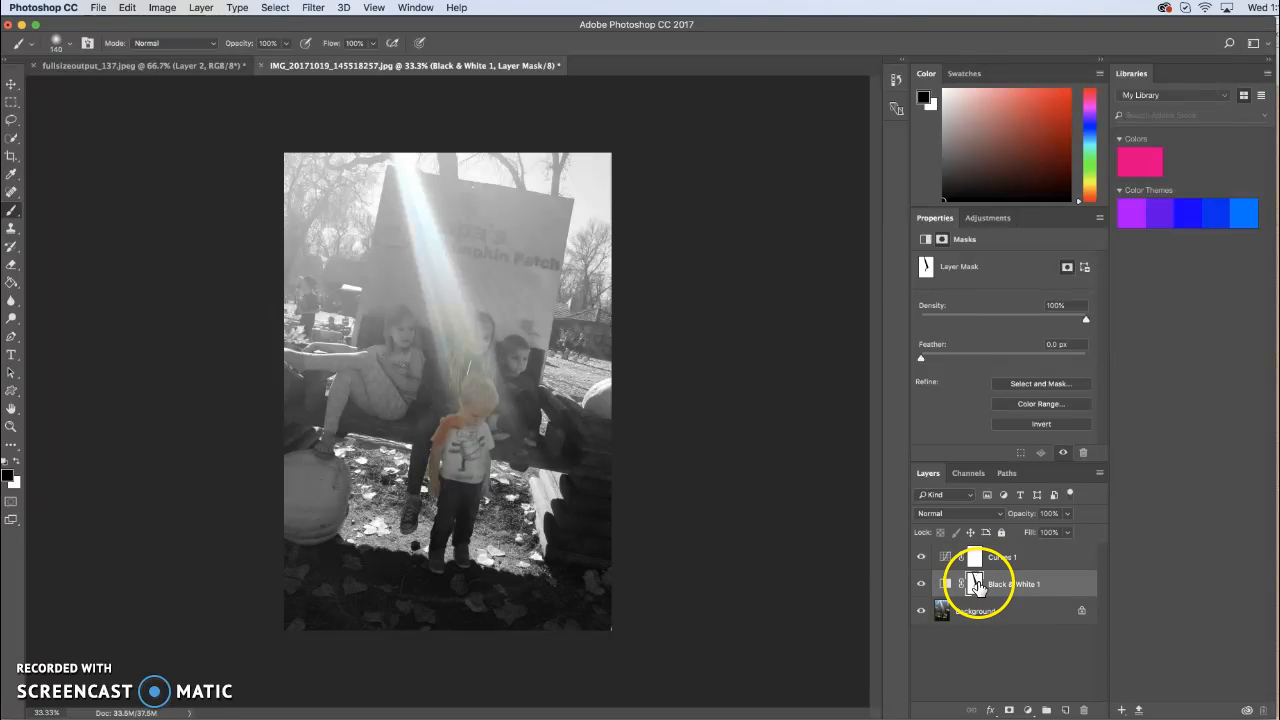
pyautogui.moveTo(451, 430)
pyautogui.mouseDown()
pyautogui.moveTo(455, 450)
pyautogui.moveTo(480, 380)
pyautogui.moveTo(442, 434)
pyautogui.moveTo(486, 431)
pyautogui.moveTo(483, 460)
pyautogui.moveTo(453, 484)
pyautogui.moveTo(481, 483)
pyautogui.mouseUp()
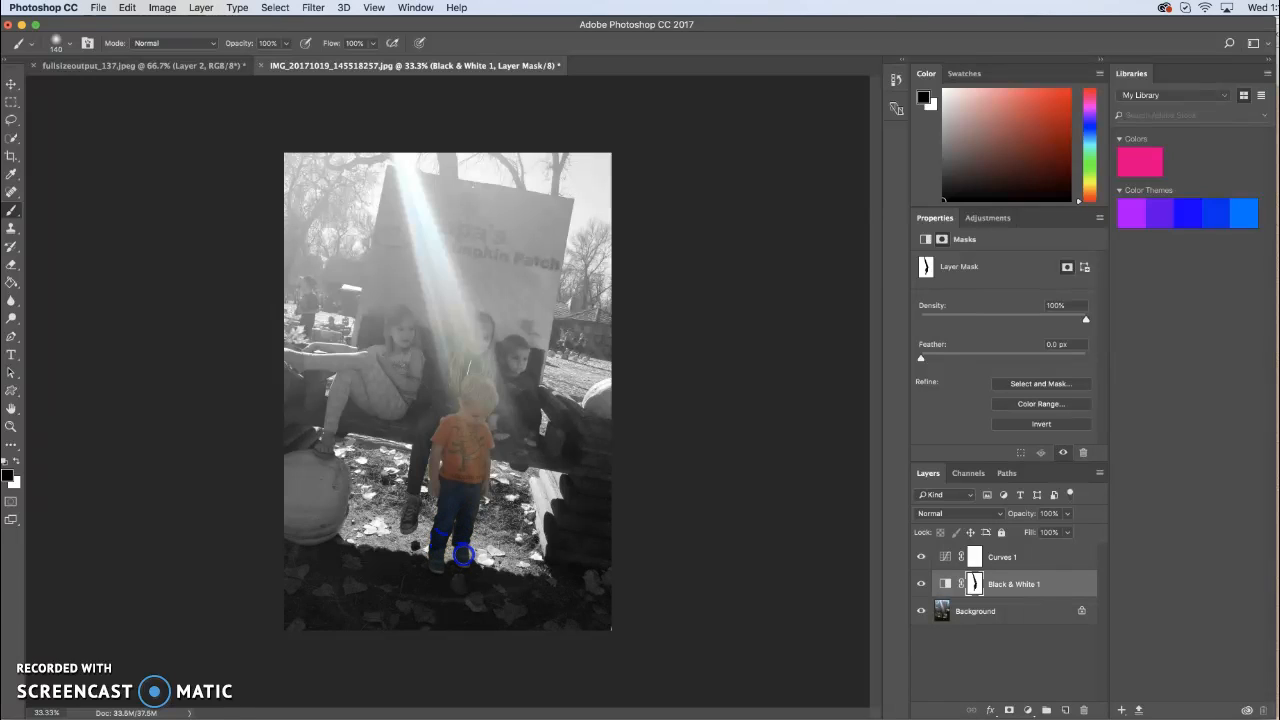
pyautogui.moveTo(475, 503)
pyautogui.mouseDown()
pyautogui.moveTo(482, 488)
pyautogui.moveTo(445, 472)
pyautogui.moveTo(432, 486)
pyautogui.moveTo(441, 461)
pyautogui.mouseUp()
pyautogui.moveTo(471, 408)
pyautogui.mouseDown()
pyautogui.moveTo(473, 453)
pyautogui.moveTo(470, 441)
pyautogui.moveTo(488, 440)
pyautogui.moveTo(465, 389)
pyautogui.moveTo(463, 418)
pyautogui.moveTo(492, 396)
pyautogui.moveTo(484, 384)
pyautogui.moveTo(452, 428)
pyautogui.mouseUp()
pyautogui.click(481, 452)
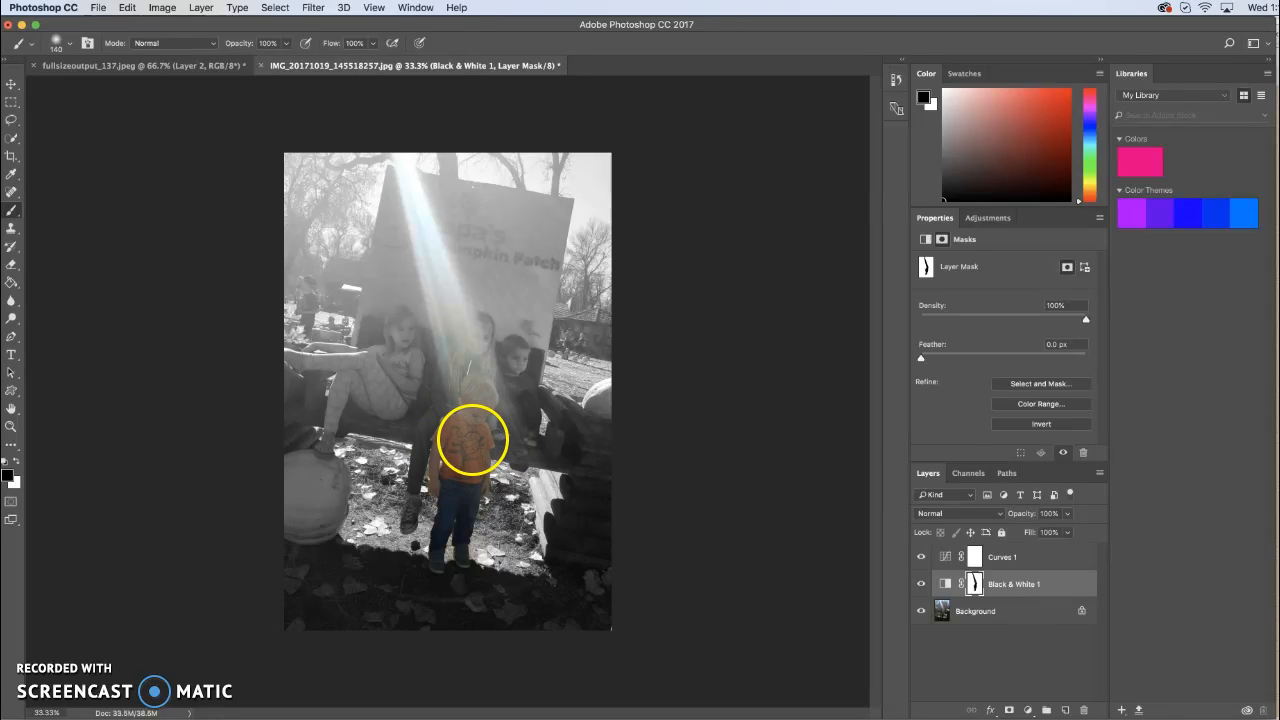
pyautogui.moveTo(455, 316)
pyautogui.mouseDown()
pyautogui.moveTo(417, 183)
pyautogui.moveTo(437, 326)
pyautogui.moveTo(491, 371)
pyautogui.mouseUp()
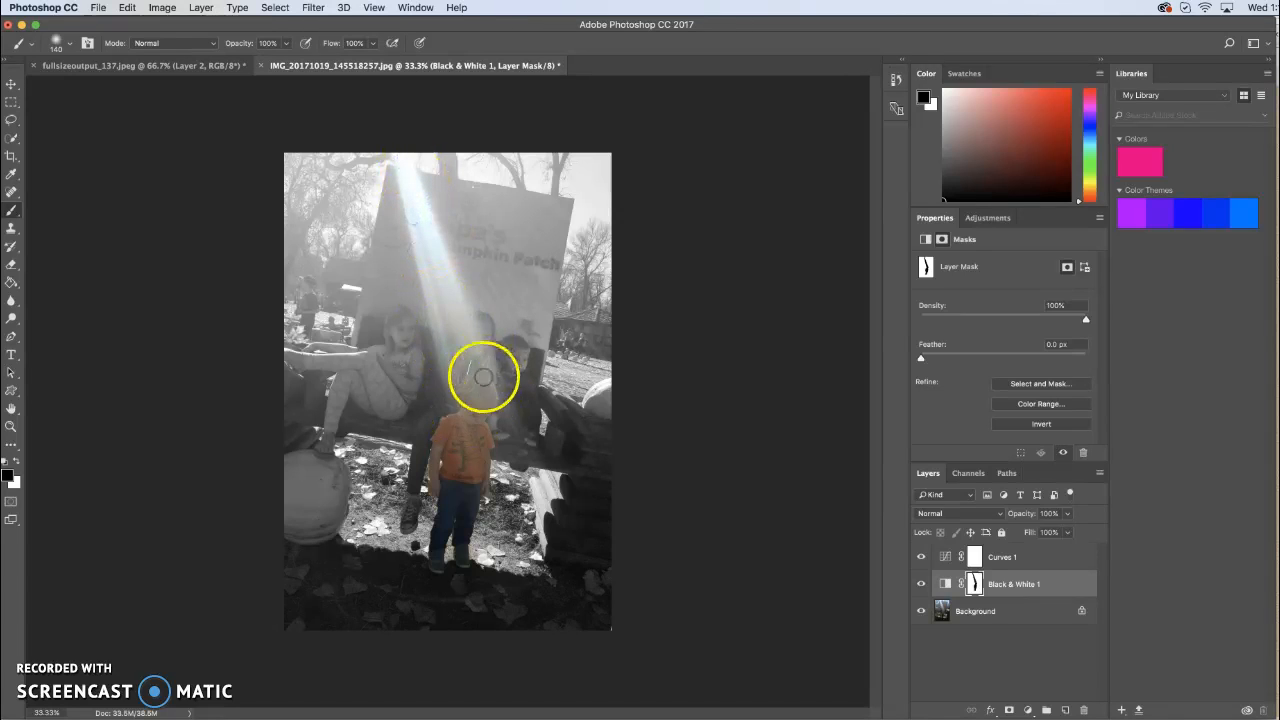
pyautogui.press('super+z')
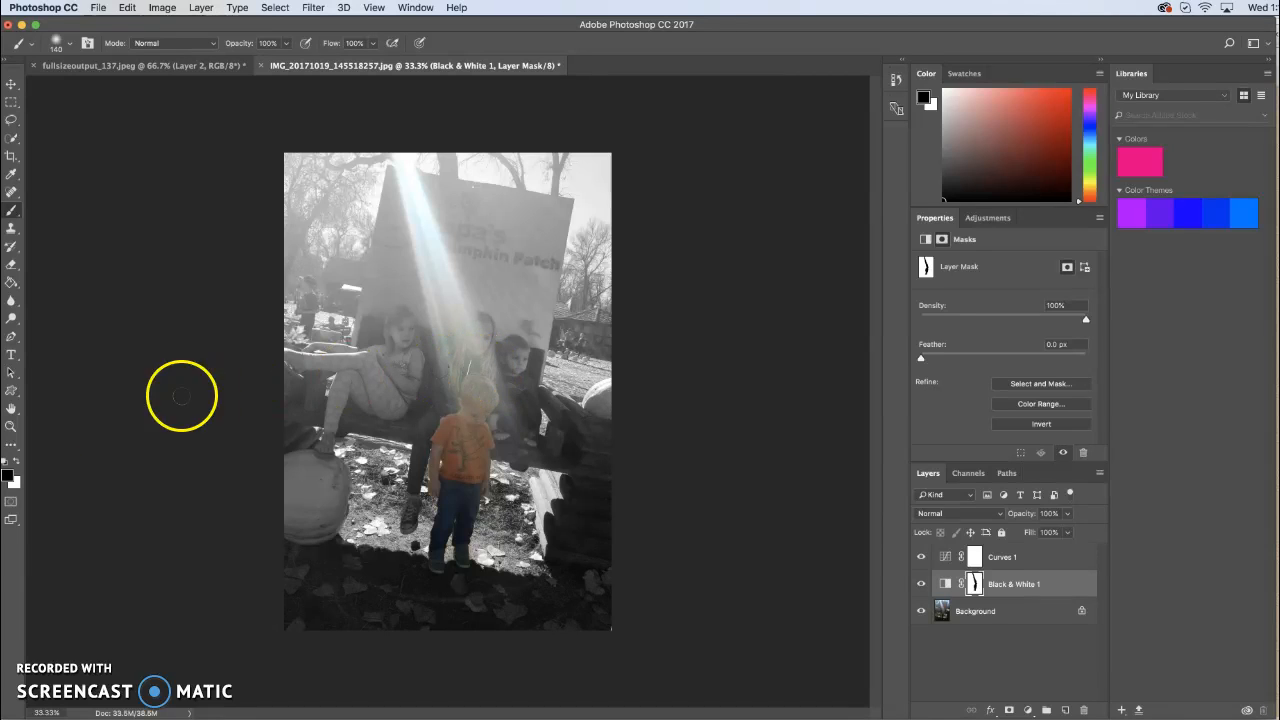
# Switch the foreground color to white and paint the mask above the boy's head and beside his shoulder to remove spilled color
pyautogui.click(18, 464)
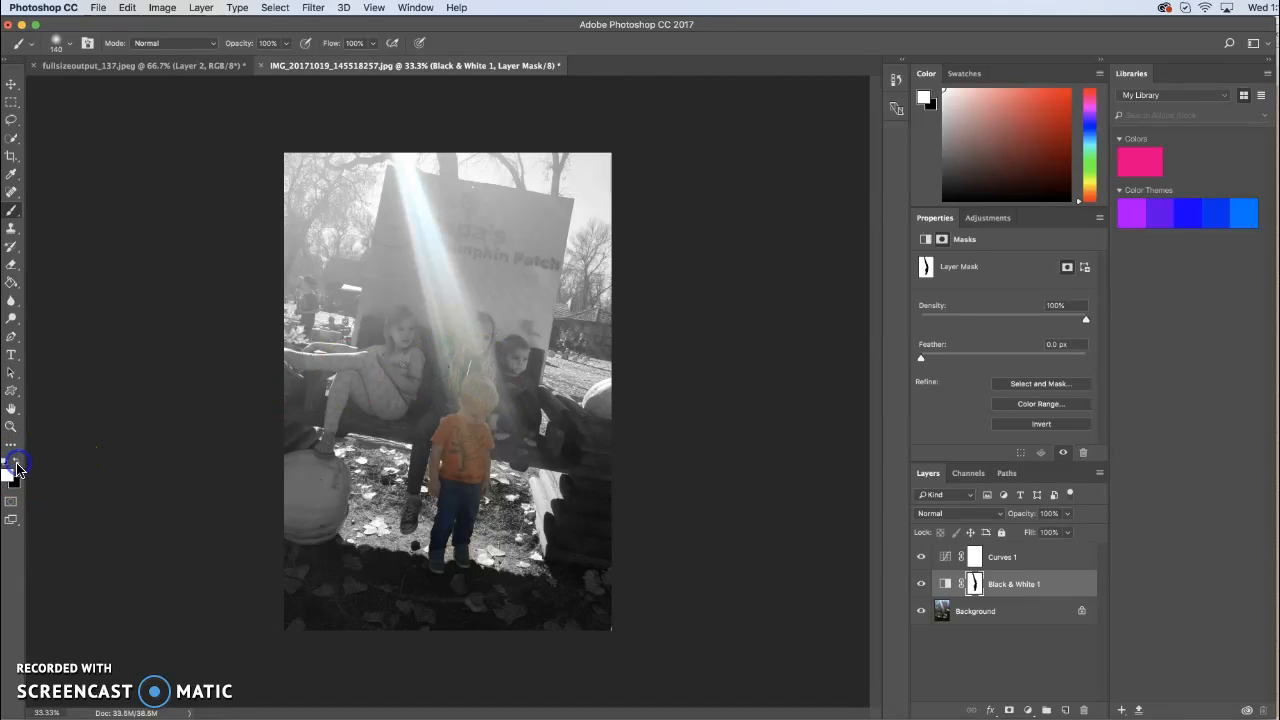
pyautogui.moveTo(464, 354); pyautogui.dragTo(457, 367)
pyautogui.moveTo(487, 366)
pyautogui.mouseDown()
pyautogui.moveTo(473, 331)
pyautogui.moveTo(464, 346)
pyautogui.moveTo(469, 325)
pyautogui.moveTo(442, 348)
pyautogui.moveTo(464, 324)
pyautogui.mouseUp()
pyautogui.press('super+equal')
pyautogui.press('super+equal')
pyautogui.press('super+equal')
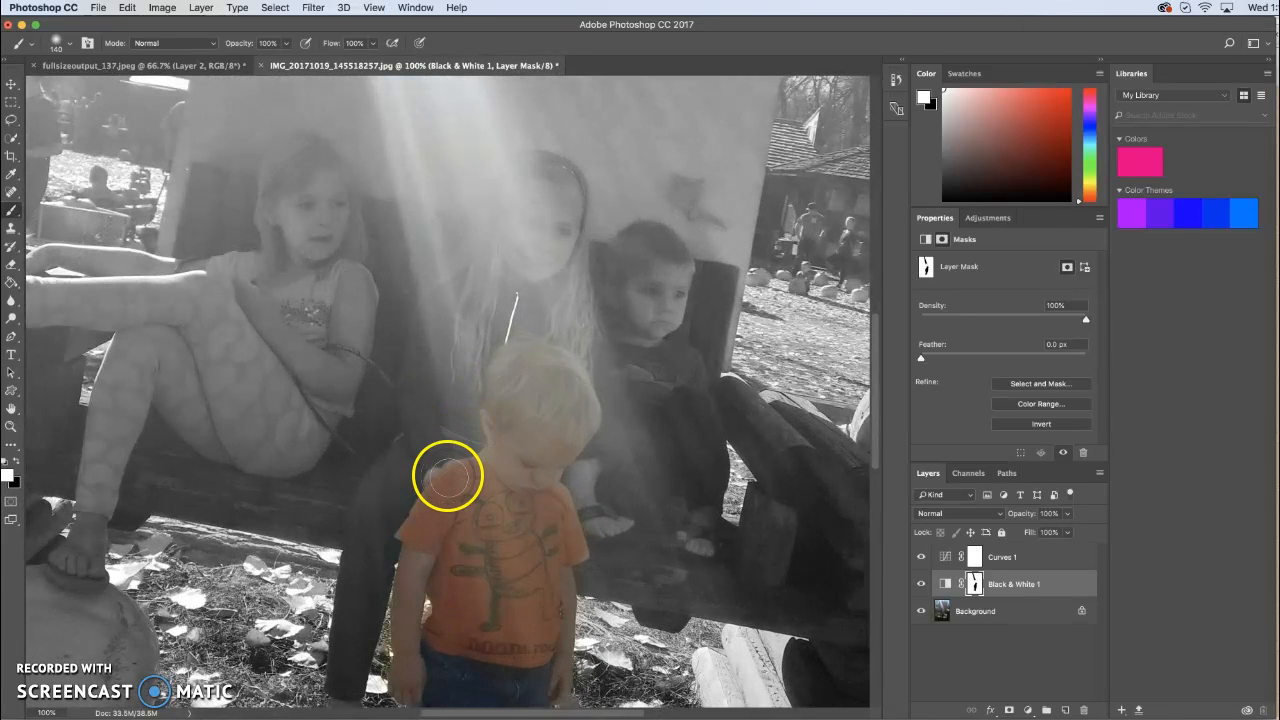
pyautogui.moveTo(419, 455); pyautogui.dragTo(443, 442)
pyautogui.moveTo(381, 511); pyautogui.dragTo(376, 540)
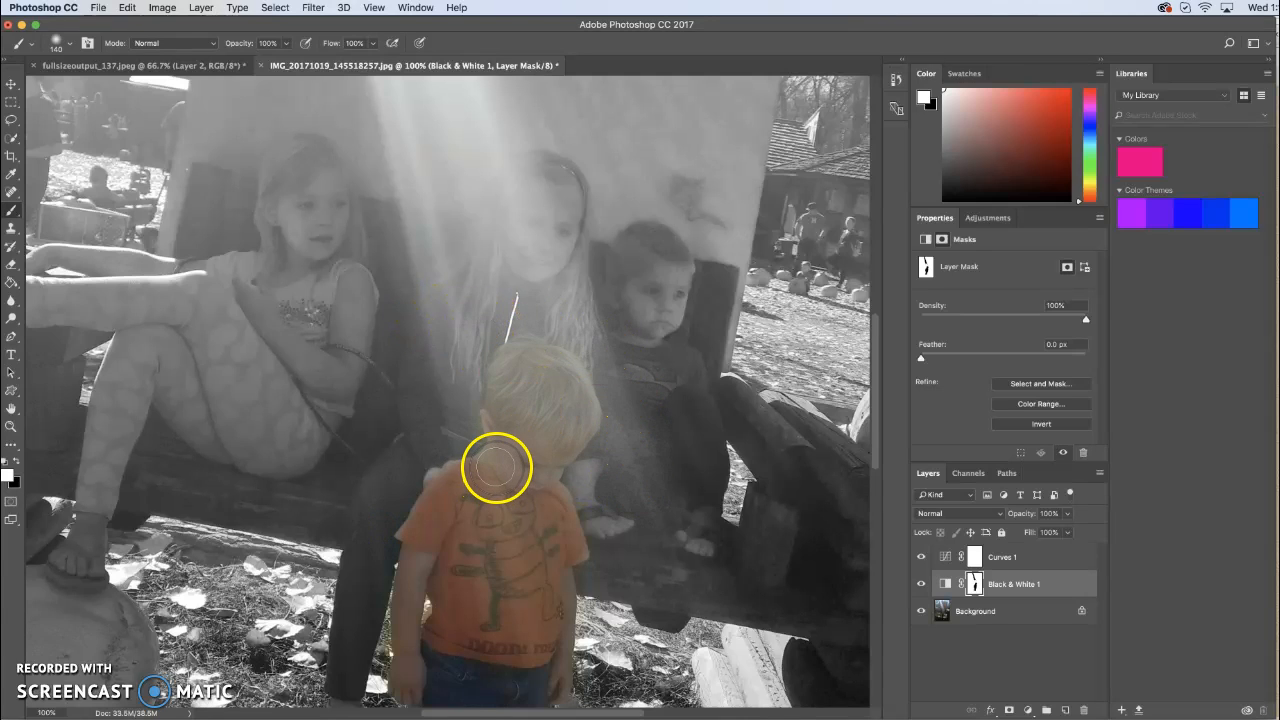
pyautogui.click(457, 423)
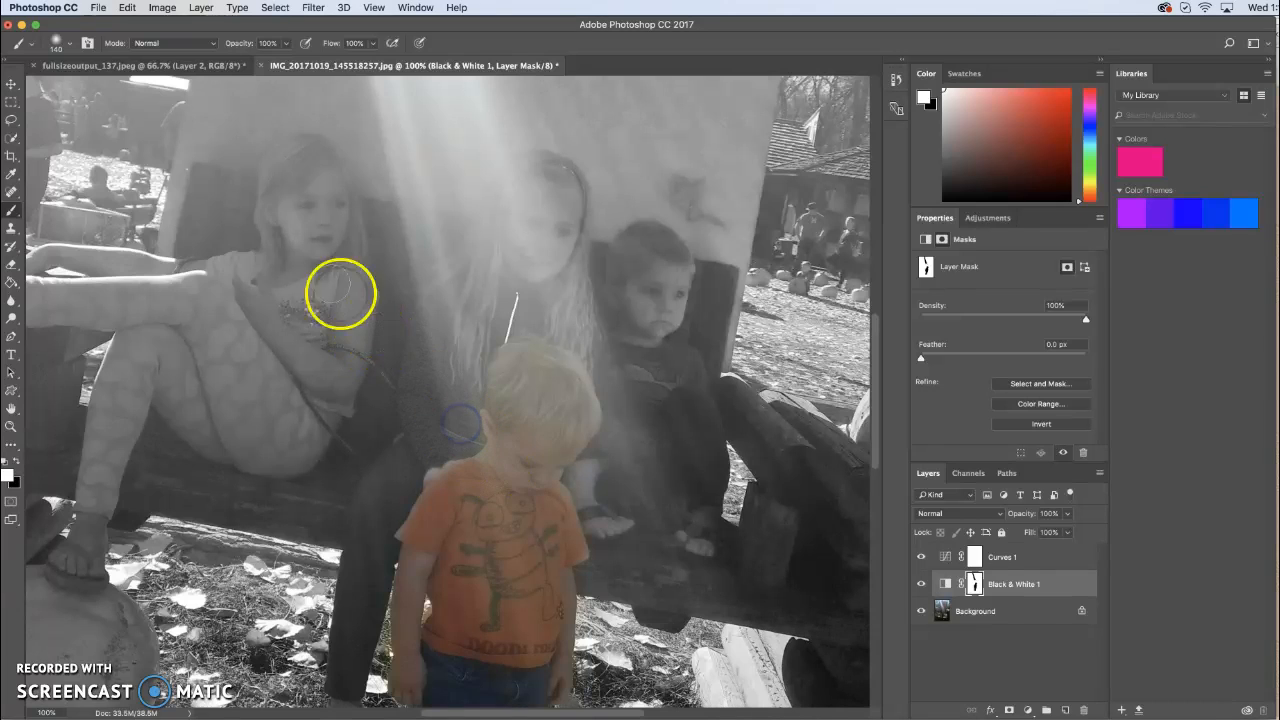
# Set the brush to 75 px with 90% hardness and paint white on the mask around the boy's head, shoulder and arms
pyautogui.click(60, 45)
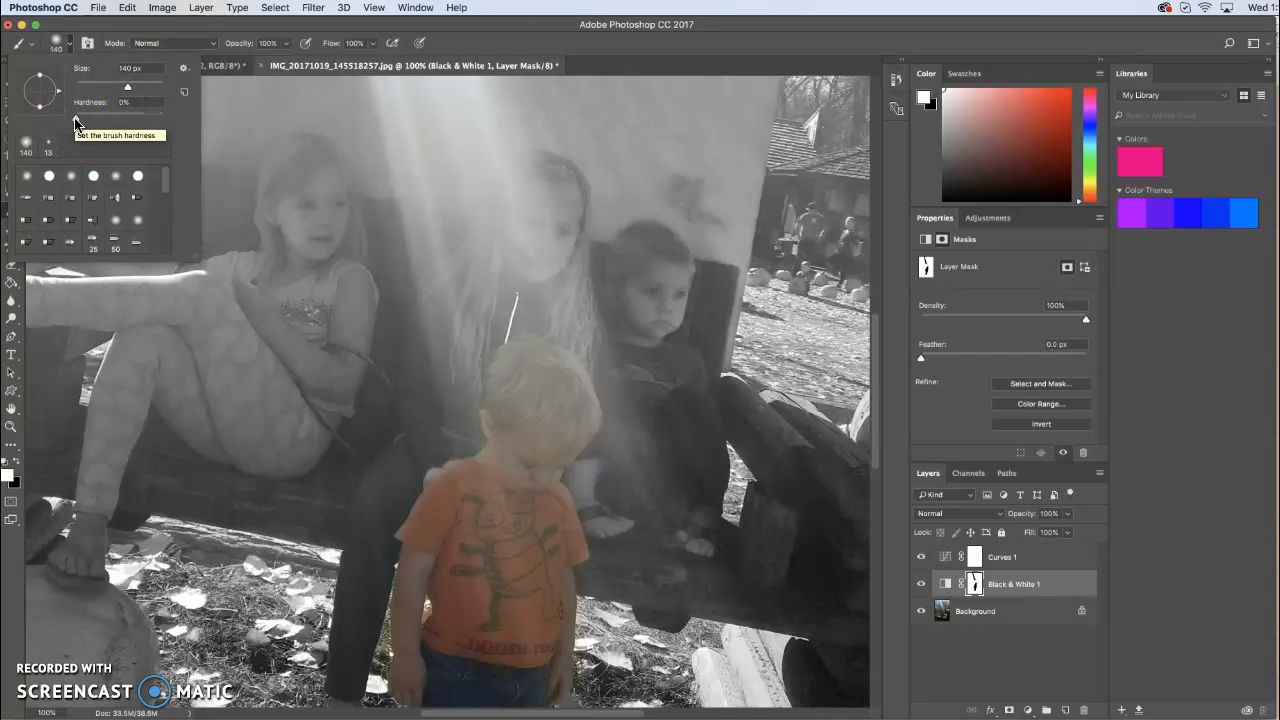
pyautogui.moveTo(76, 121)
pyautogui.mouseDown()
pyautogui.moveTo(150, 122)
pyautogui.moveTo(125, 88)
pyautogui.moveTo(110, 90)
pyautogui.mouseUp()
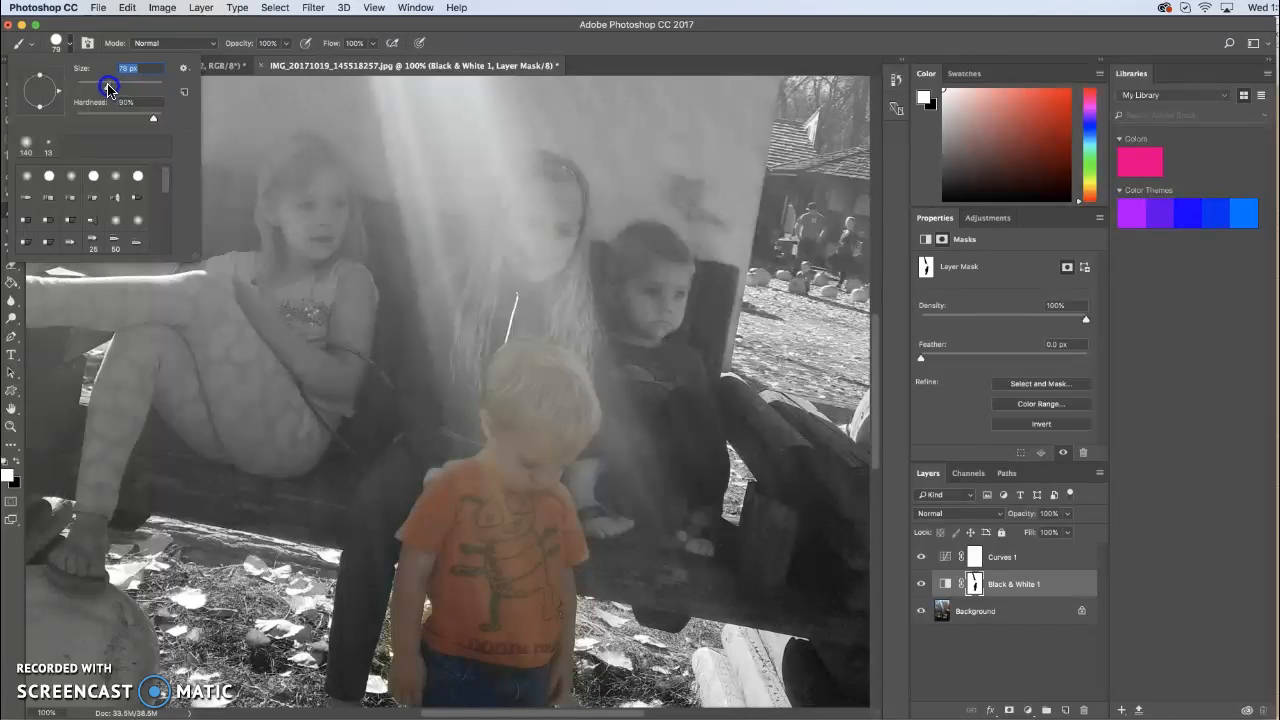
pyautogui.click(420, 472)
pyautogui.moveTo(420, 472)
pyautogui.mouseDown()
pyautogui.moveTo(382, 538)
pyautogui.moveTo(385, 565)
pyautogui.mouseUp()
pyautogui.click(463, 436)
pyautogui.click(486, 323)
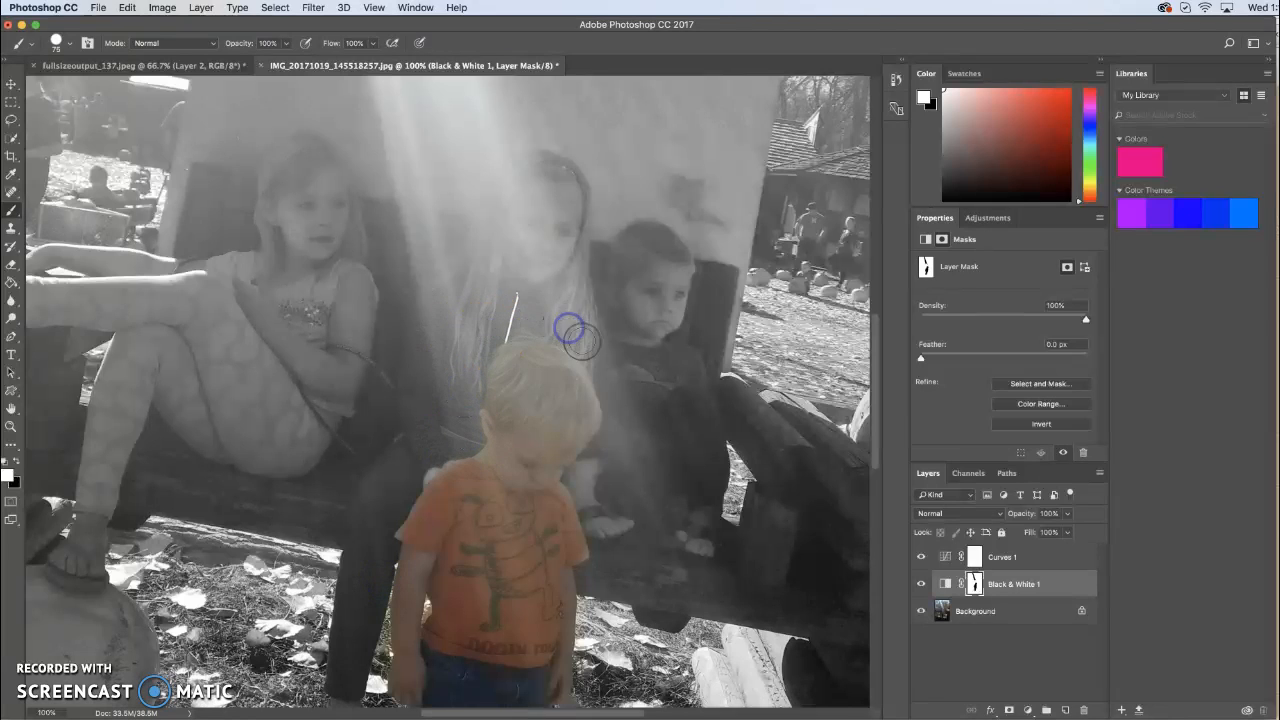
pyautogui.moveTo(594, 483)
pyautogui.mouseDown()
pyautogui.moveTo(596, 591)
pyautogui.moveTo(628, 633)
pyautogui.moveTo(586, 665)
pyautogui.mouseUp()
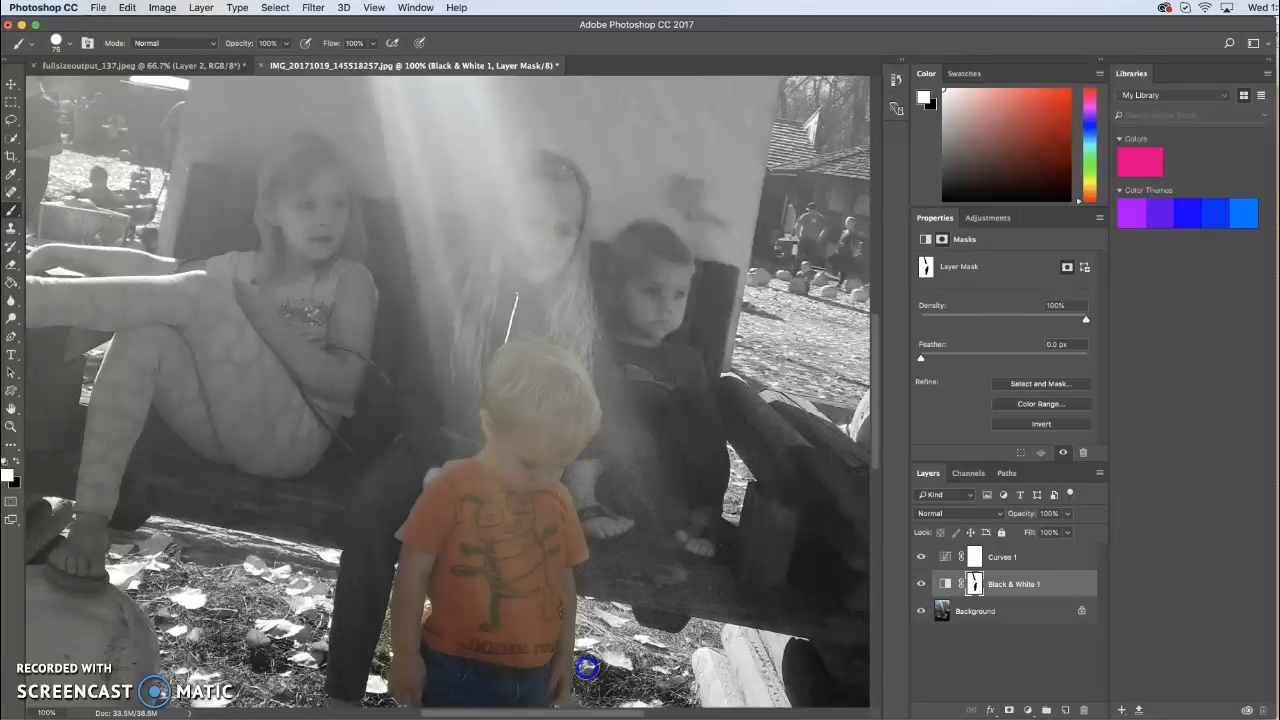
pyautogui.click(610, 625)
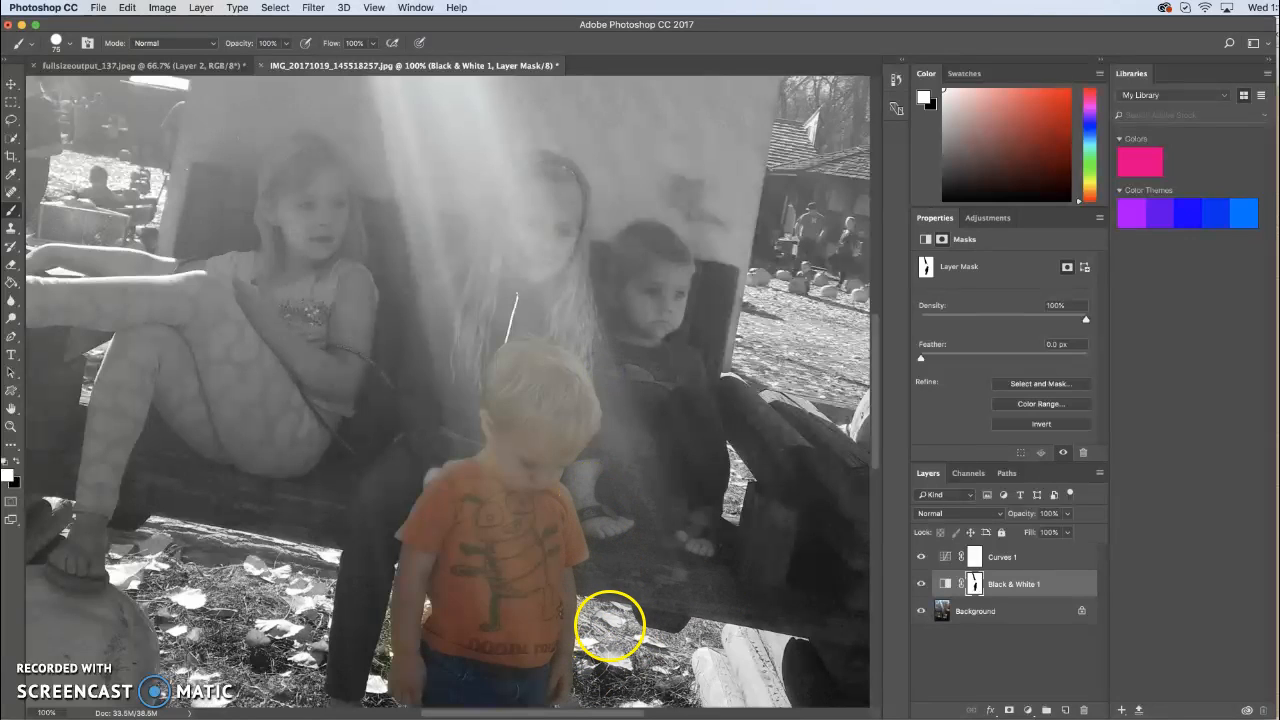
# Refine the mask with white strokes close along the boy's sleeves, arms and hands so the surrounding ground turns gray
pyautogui.press('super+plus')
pyautogui.moveTo(625, 604); pyautogui.dragTo(557, 190)
pyautogui.moveTo(662, 534)
pyautogui.mouseDown()
pyautogui.moveTo(637, 604)
pyautogui.moveTo(600, 626)
pyautogui.moveTo(594, 611)
pyautogui.moveTo(615, 617)
pyautogui.moveTo(600, 623)
pyautogui.moveTo(606, 612)
pyautogui.mouseUp()
pyautogui.moveTo(240, 493)
pyautogui.mouseDown()
pyautogui.moveTo(229, 500)
pyautogui.moveTo(224, 460)
pyautogui.moveTo(242, 371)
pyautogui.moveTo(229, 380)
pyautogui.mouseUp()
pyautogui.moveTo(229, 509); pyautogui.dragTo(229, 545)
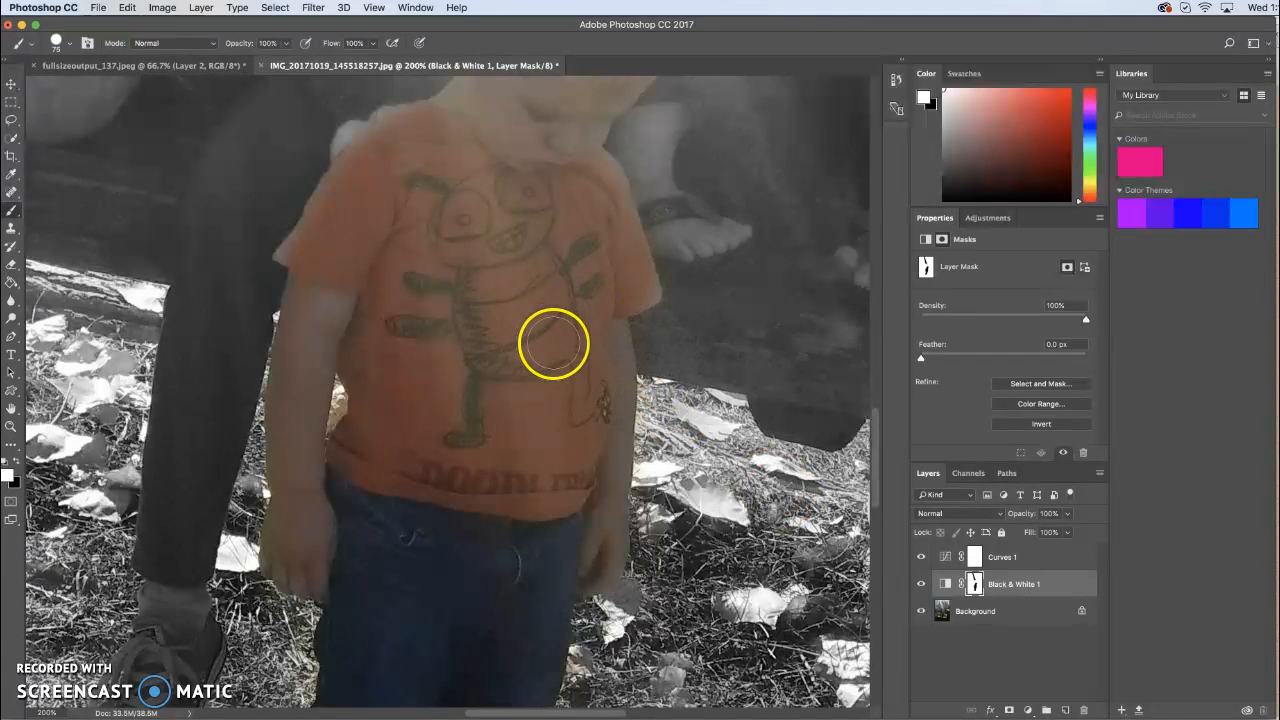
pyautogui.moveTo(281, 258); pyautogui.dragTo(283, 254)
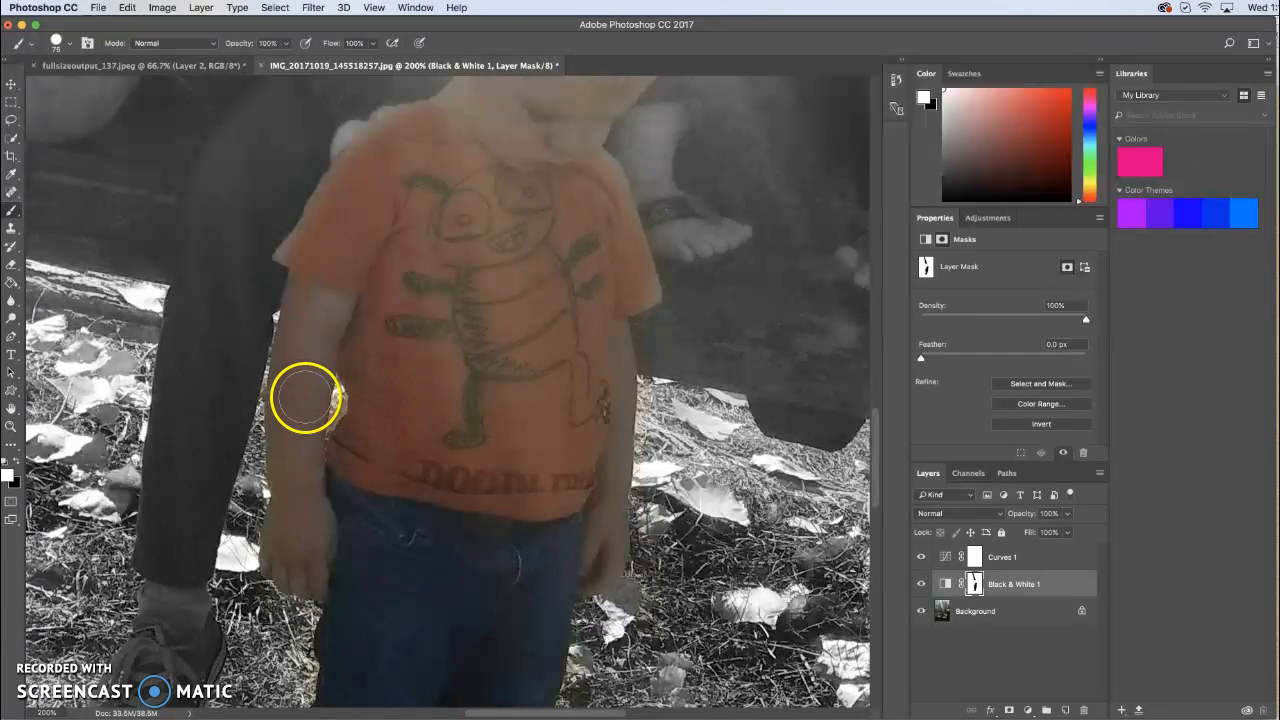
pyautogui.press('super+minus')
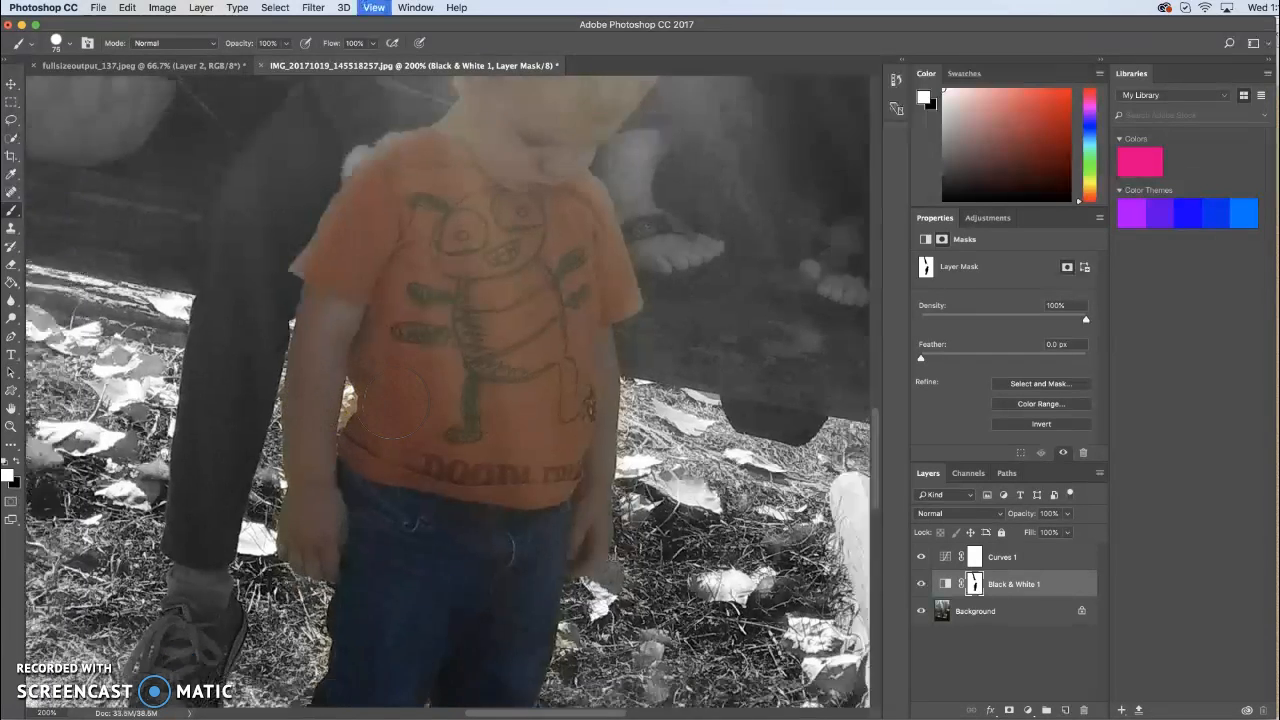
pyautogui.press('super+minus')
pyautogui.press('super+minus')
pyautogui.press('super+minus')
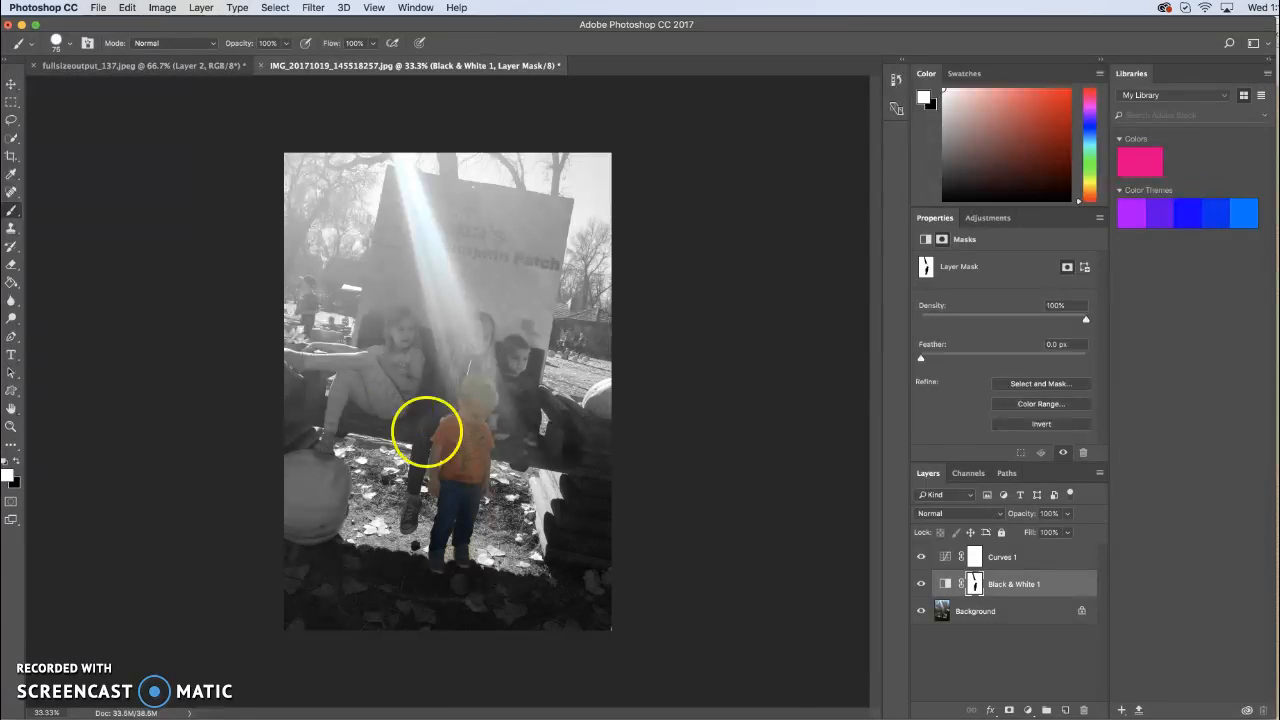
pyautogui.click(1027, 710)
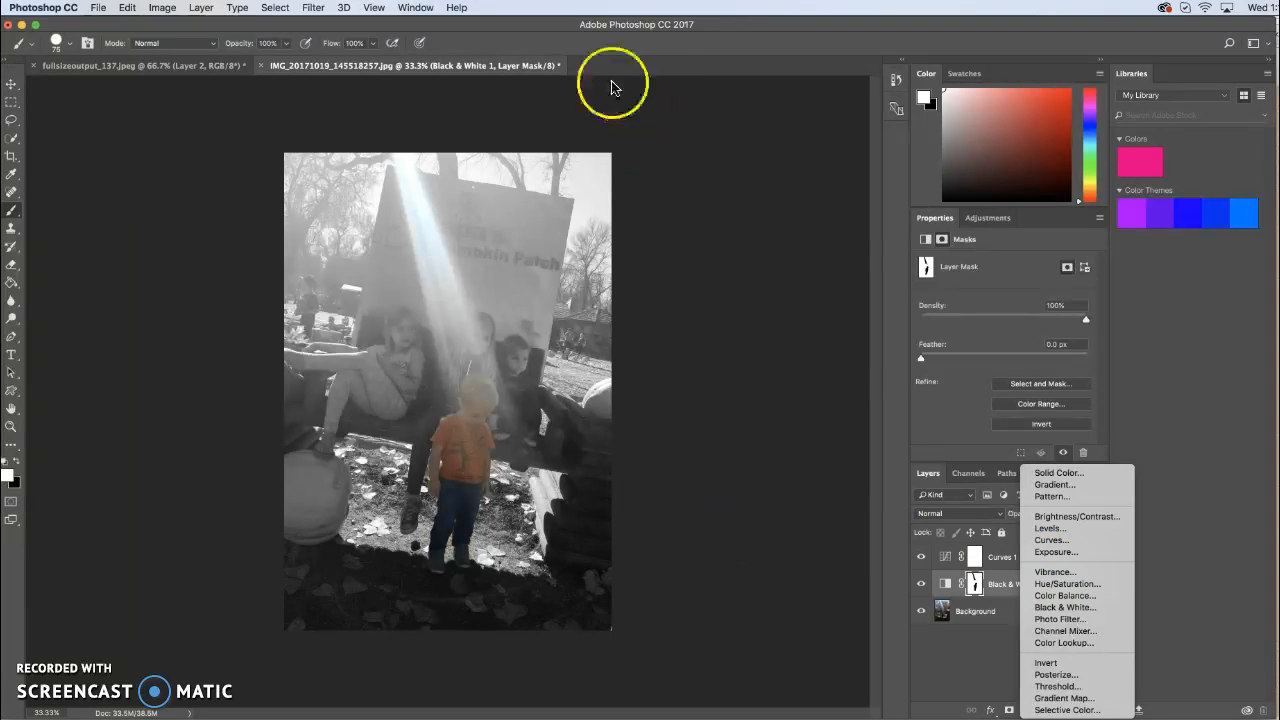
pyautogui.click(559, 50)
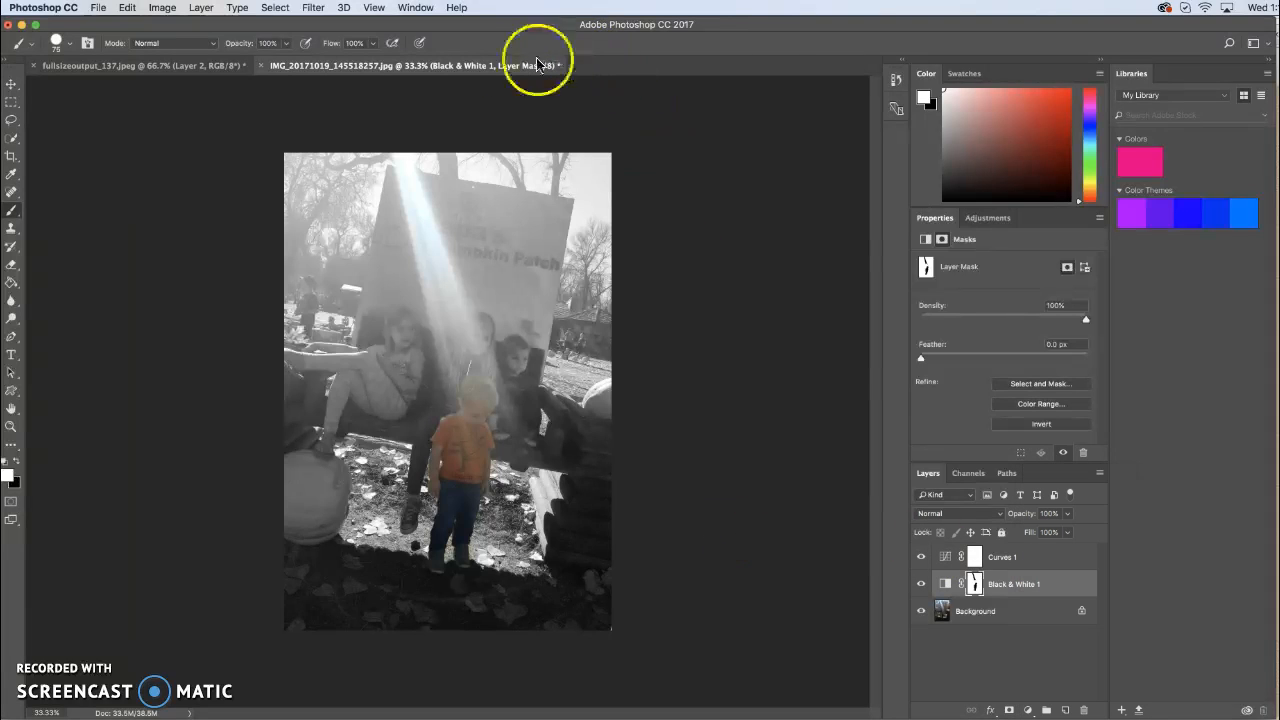
pyautogui.click(502, 67)
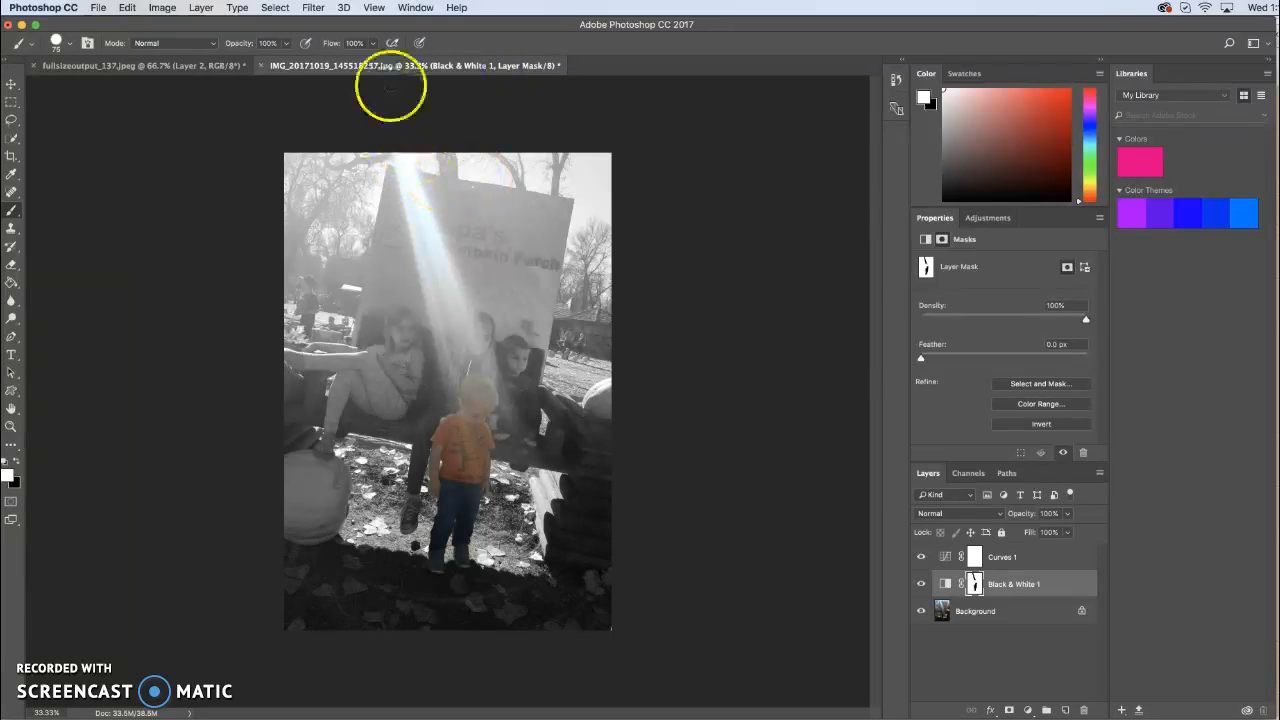
pyautogui.click(375, 71)
# Begin saving the edited photo under a new PSD file name made of the author's title and surname followed by SpookyPhoto
pyautogui.click(99, 8)
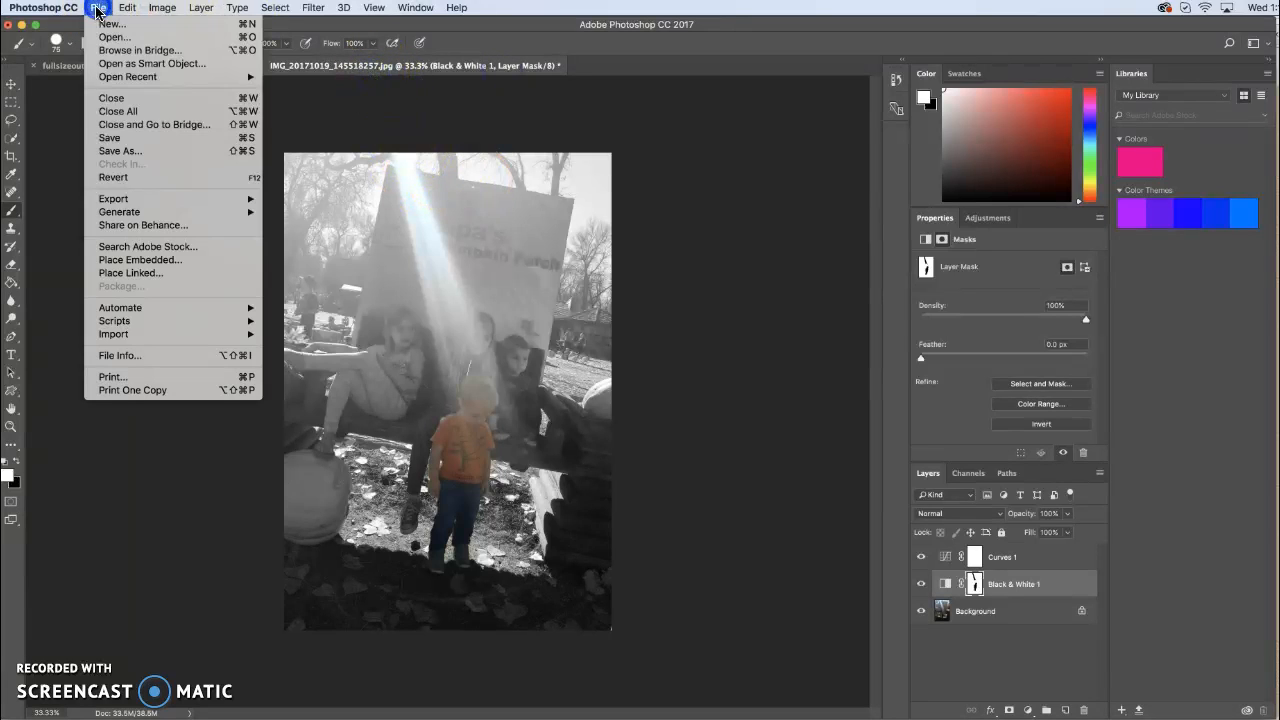
pyautogui.click(146, 151)
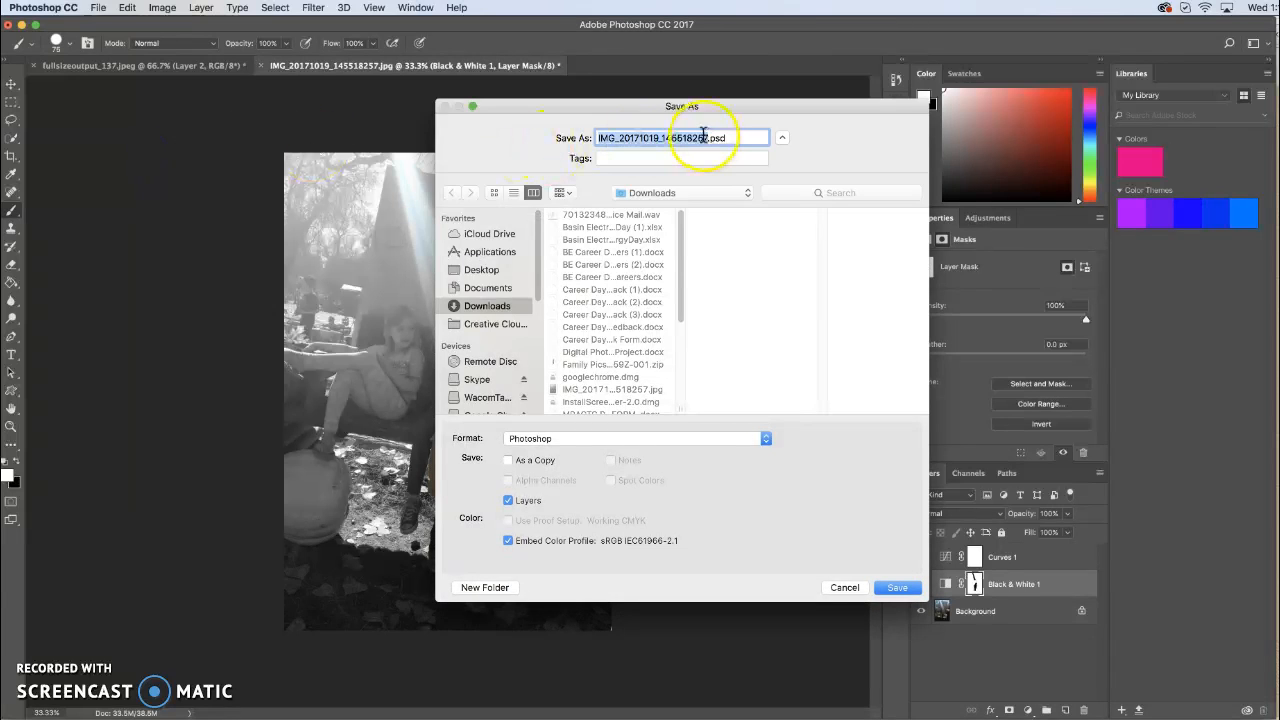
pyautogui.write('M')
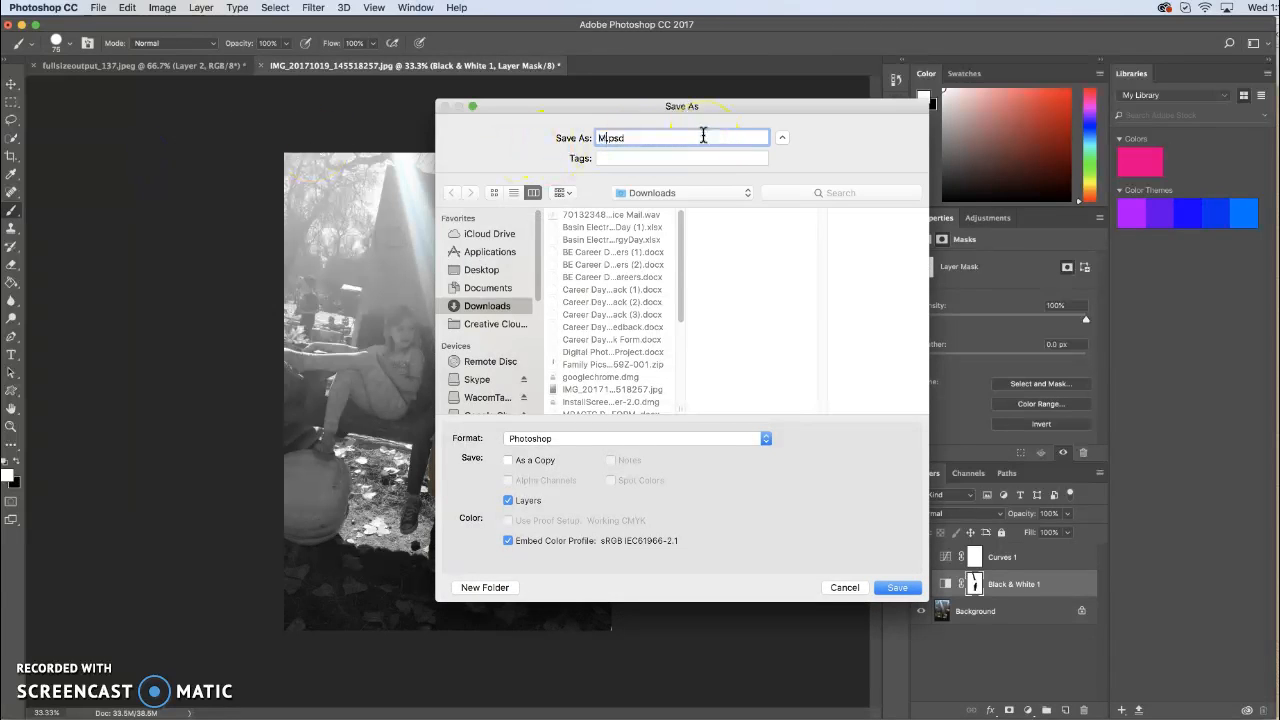
pyautogui.write('rsHornerSpookyPhoto')
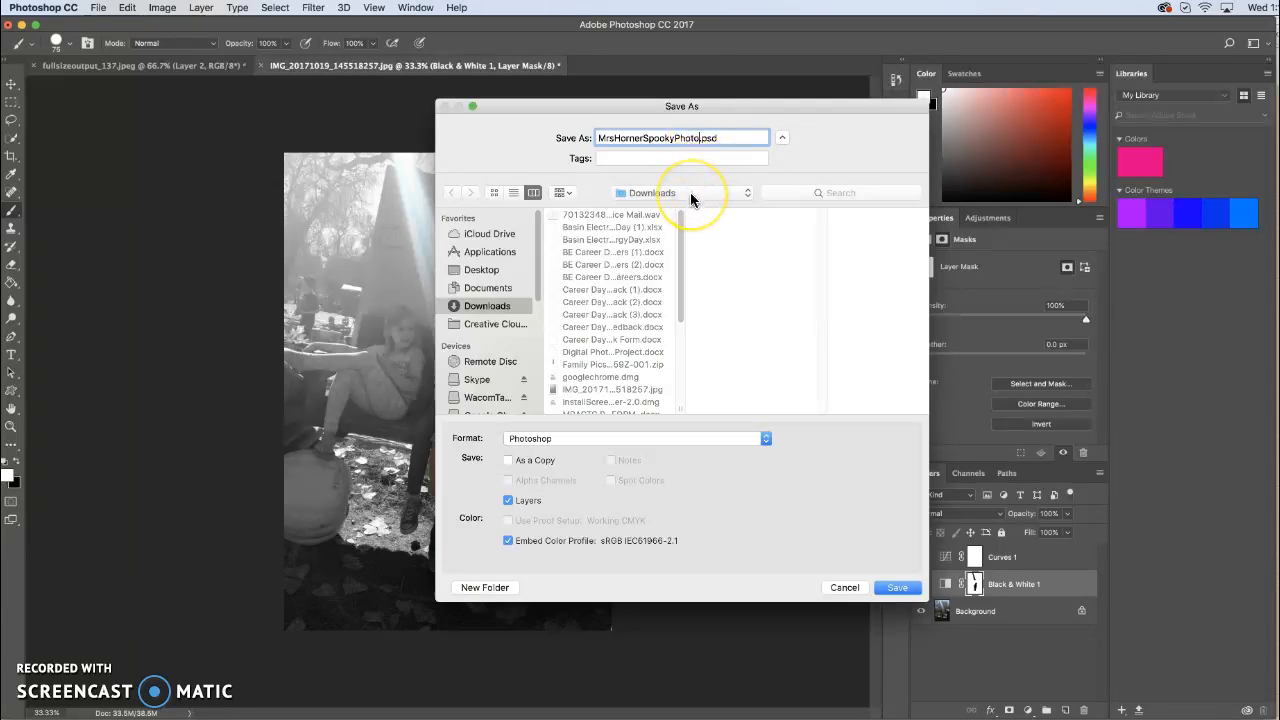
pyautogui.click(718, 139)
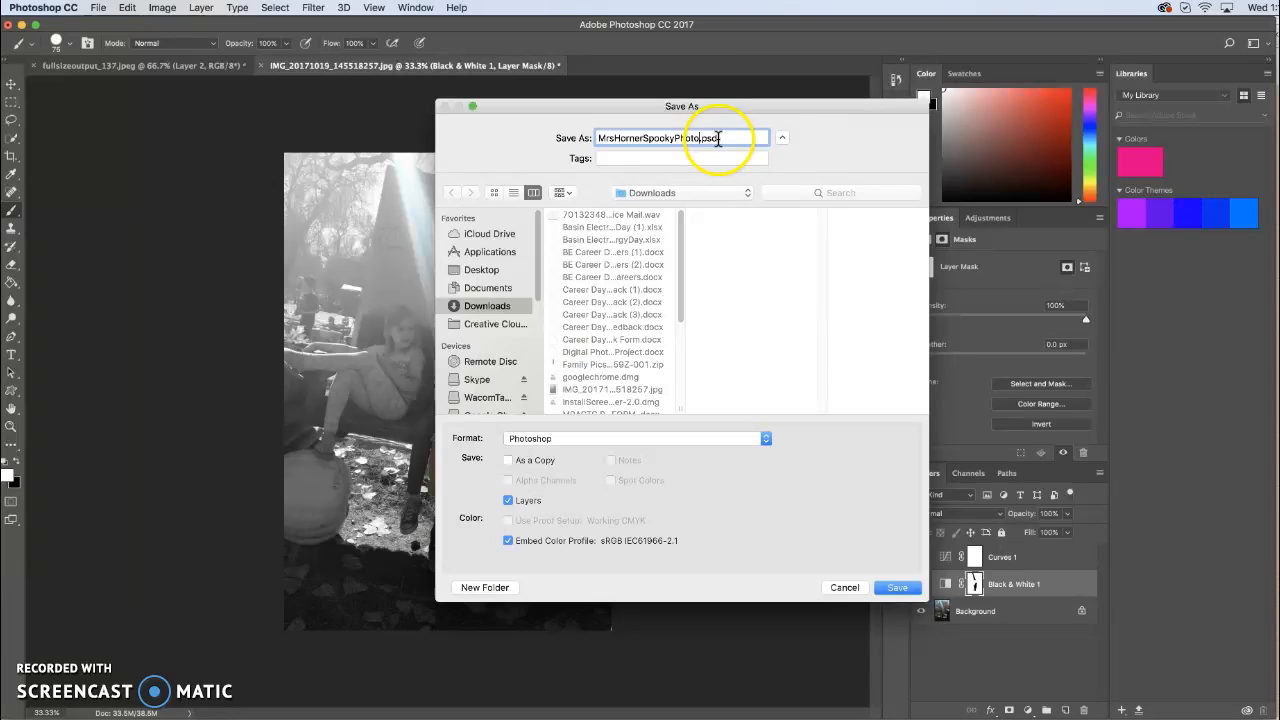
# Choose the Desktop as the destination and save the document there in Photoshop format with layers and the embedded color profile
pyautogui.click(703, 194)
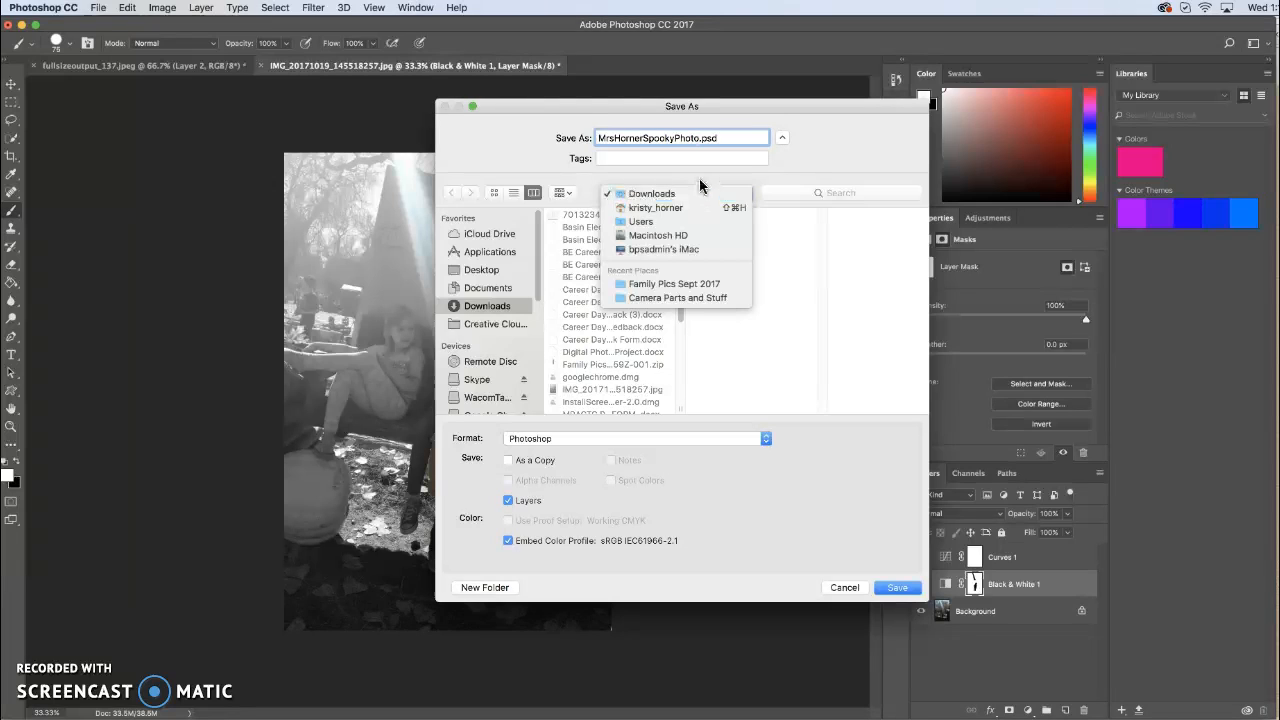
pyautogui.click(697, 181)
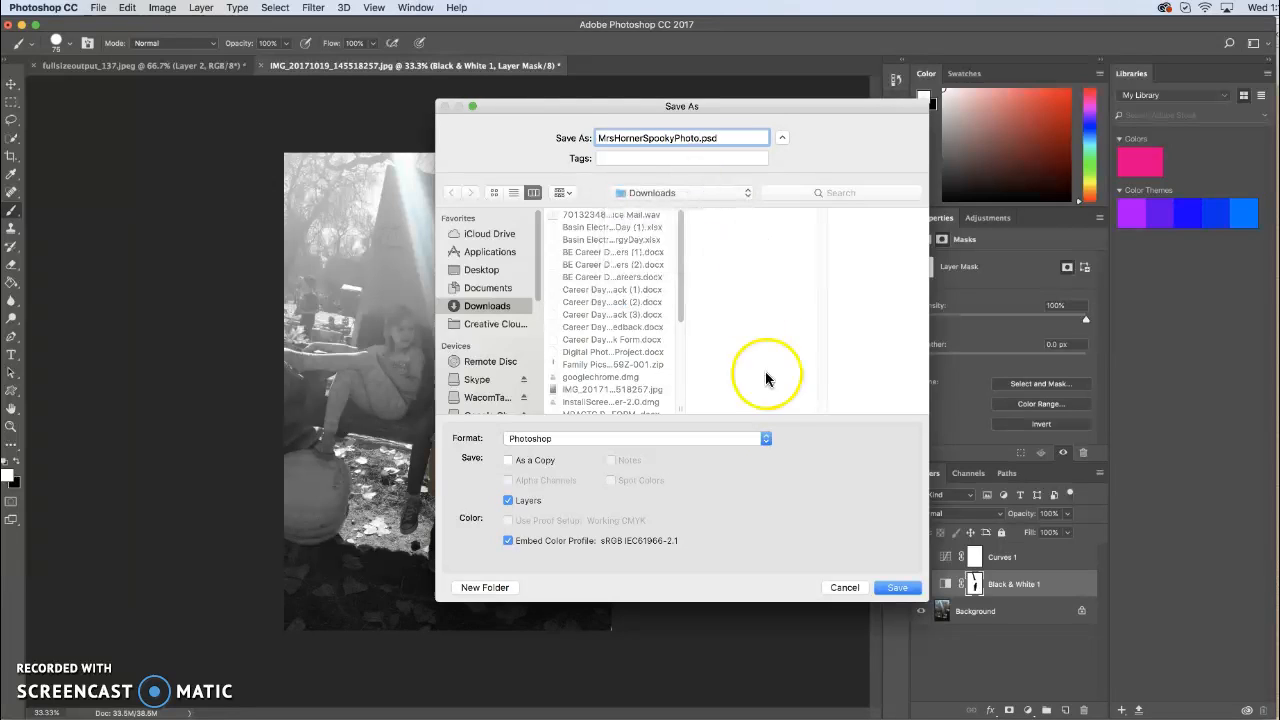
pyautogui.click(708, 193)
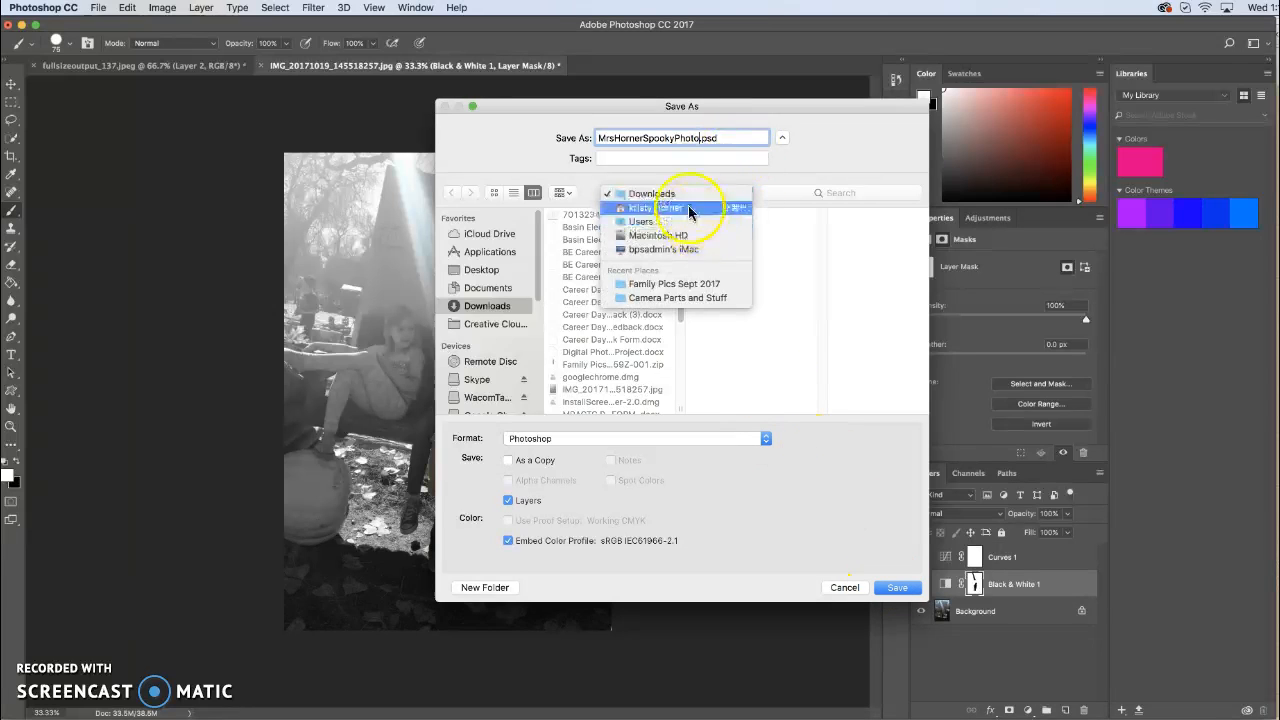
pyautogui.click(688, 207)
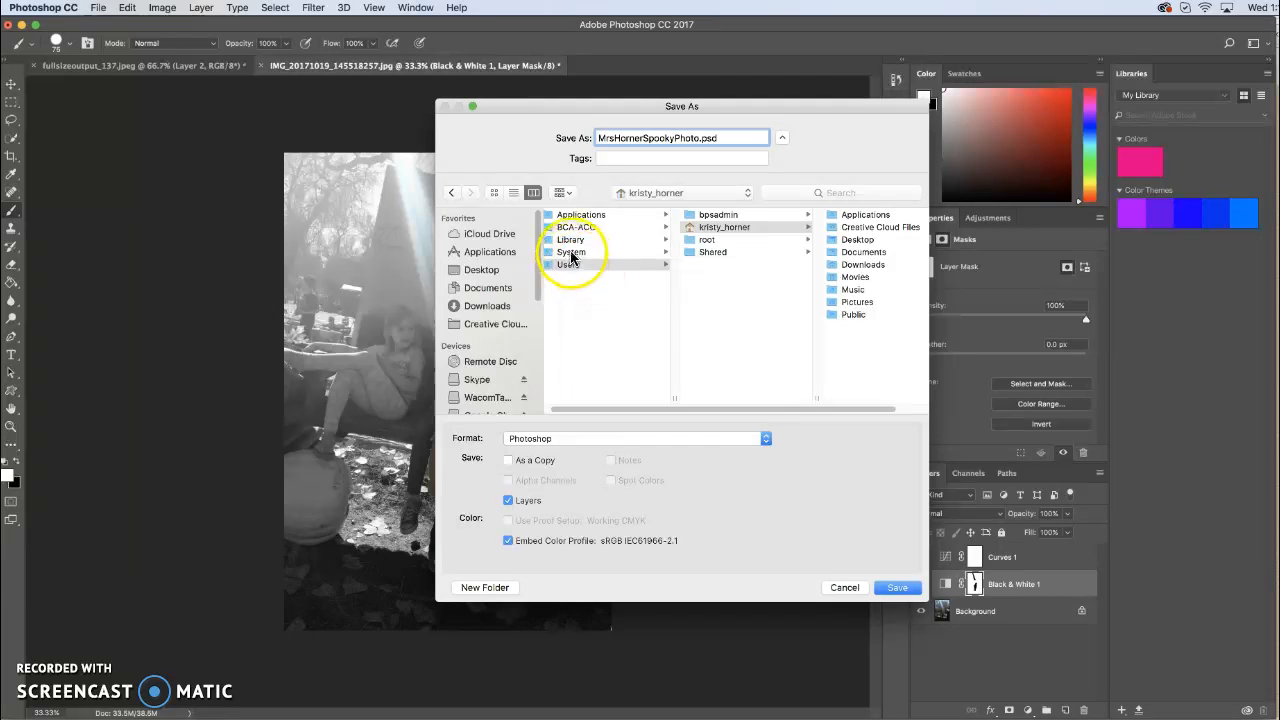
pyautogui.click(490, 271)
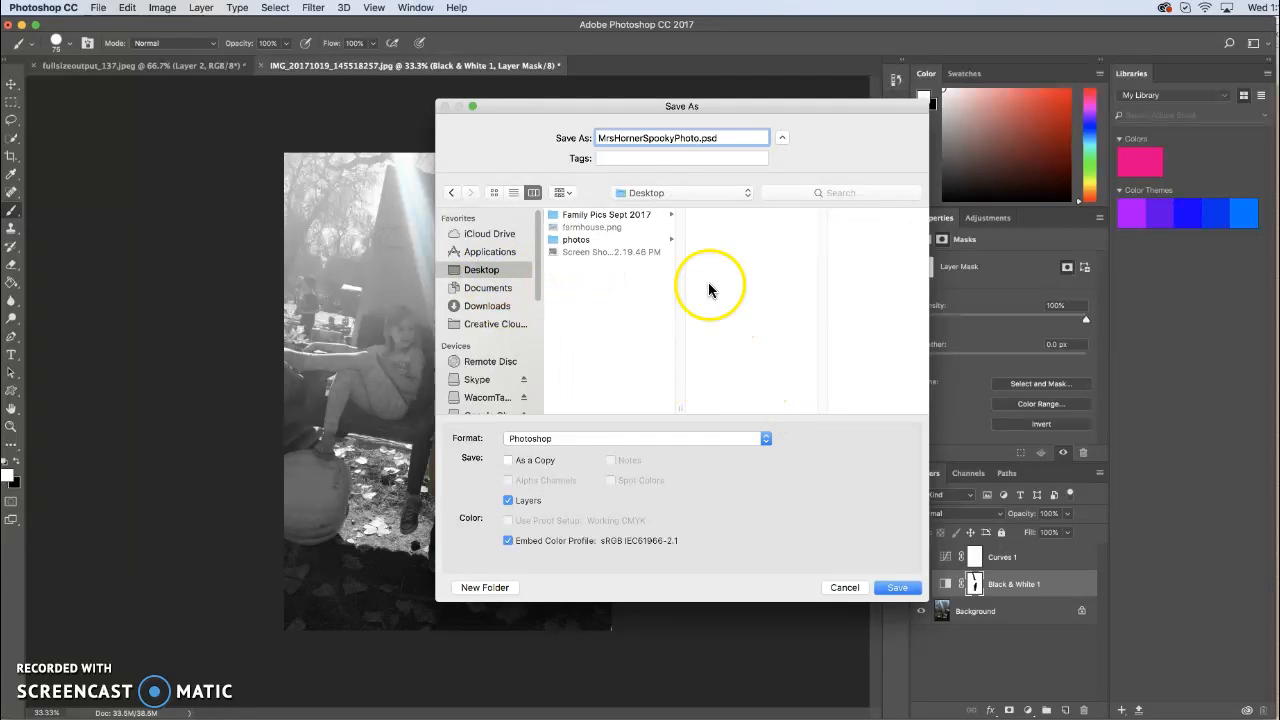
pyautogui.click(897, 587)
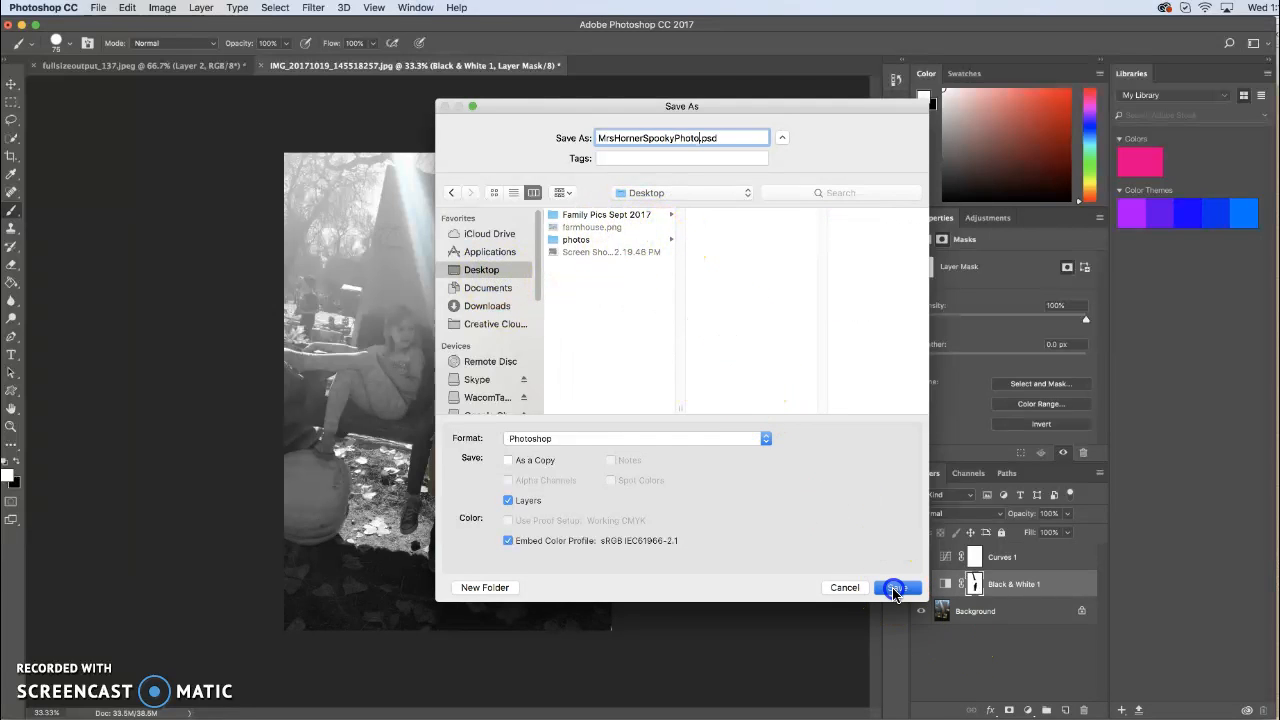
pyautogui.click(851, 320)
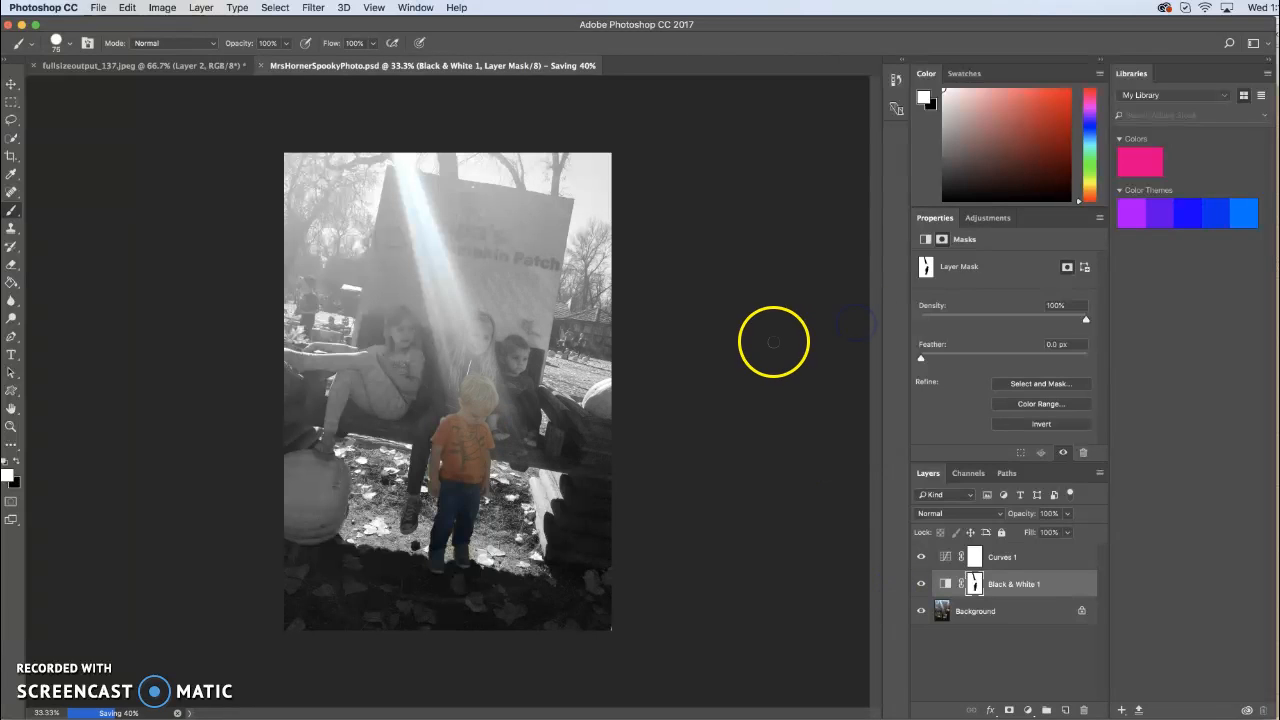